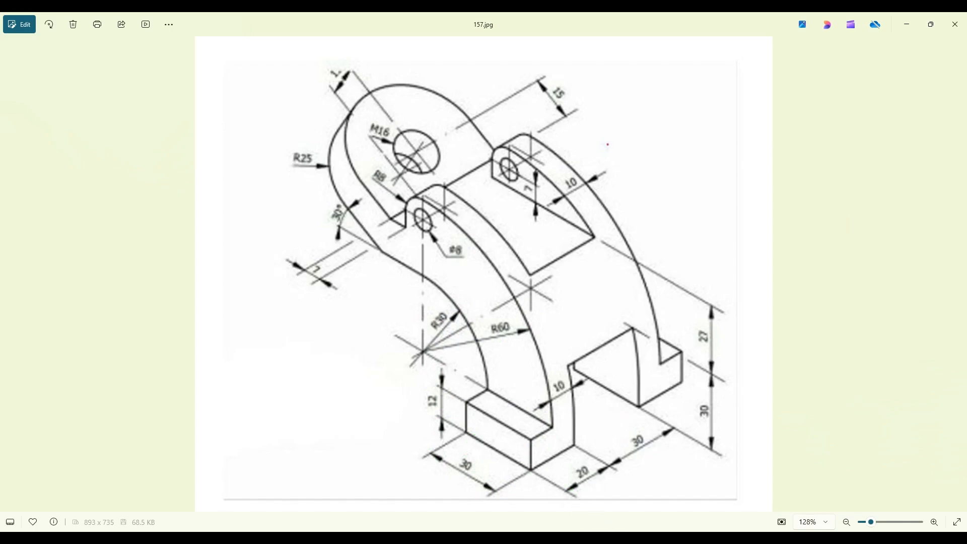
Step: Switch to Autodesk Fusion, start a sketch on the front plane and draw a 120 mm diameter circle centred on the origin
left_click(650, 542)
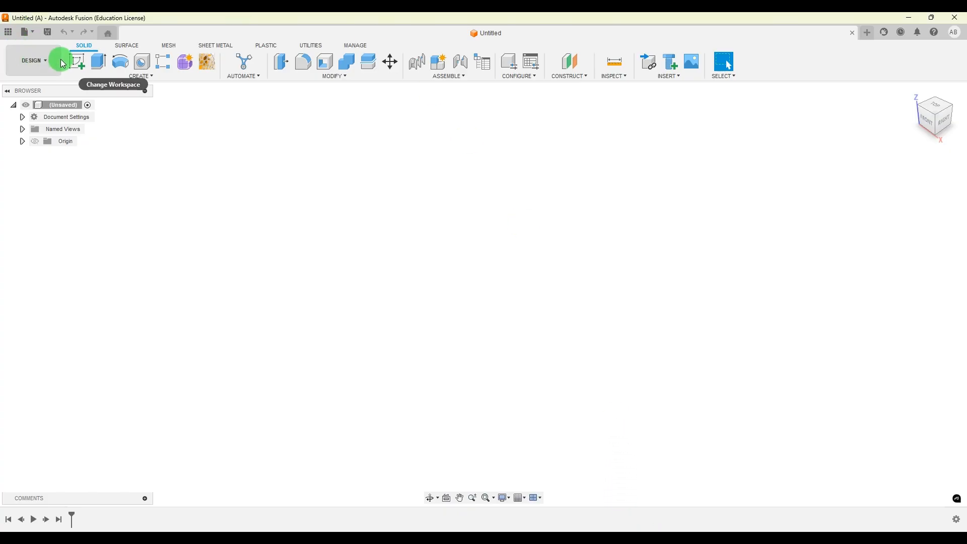
left_click(83, 61)
left_click(511, 285)
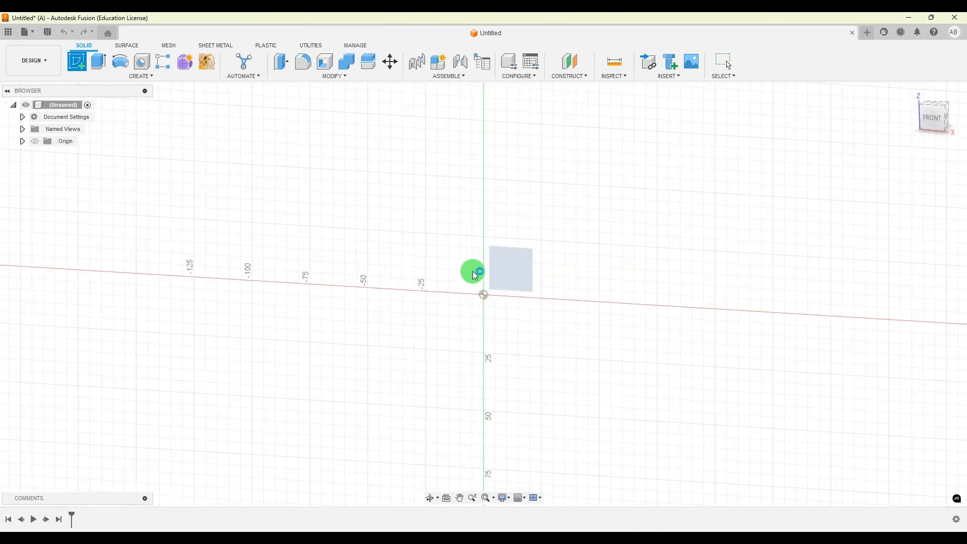
left_click(120, 61)
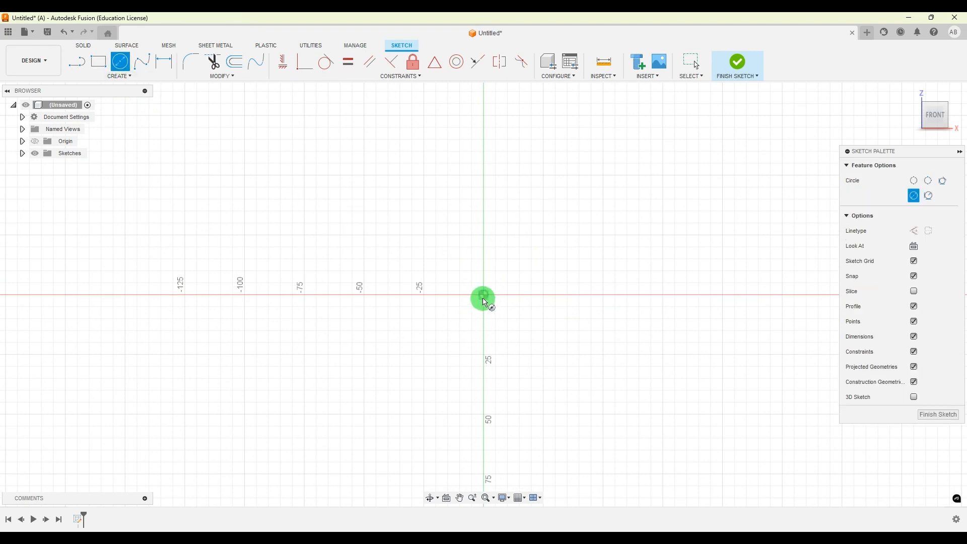
left_click_drag(485, 298, 545, 366)
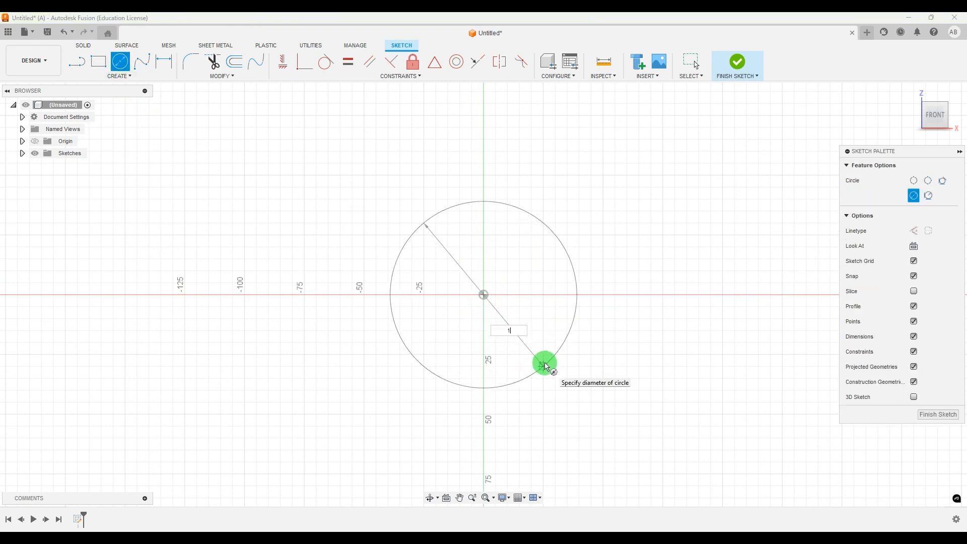
key("Return")
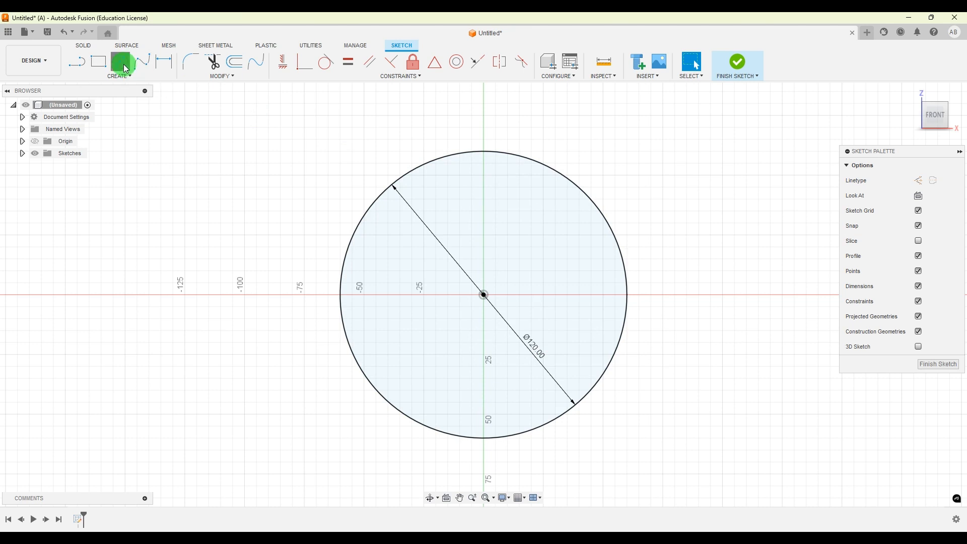
Step: Draw a concentric 60 mm diameter circle centred on the origin
left_click(485, 295)
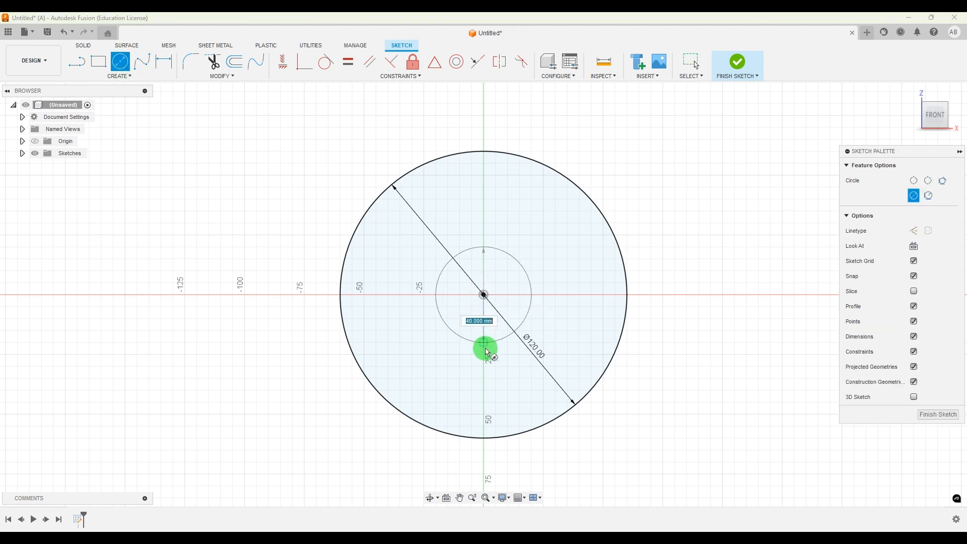
type("60")
key("Return")
key("Escape")
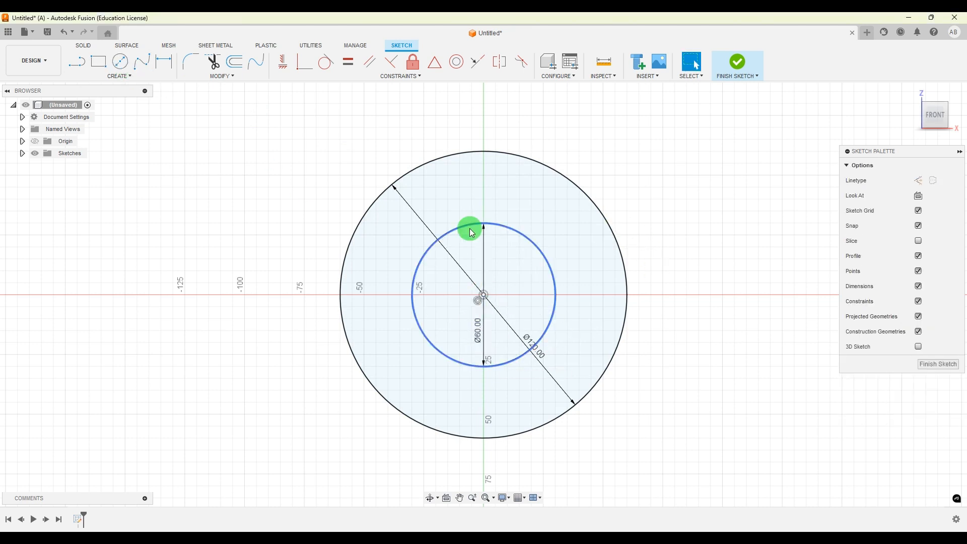
Step: Draw a line joining the right sides of both circles and constrain it horizontally in line with the origin
left_click(76, 62)
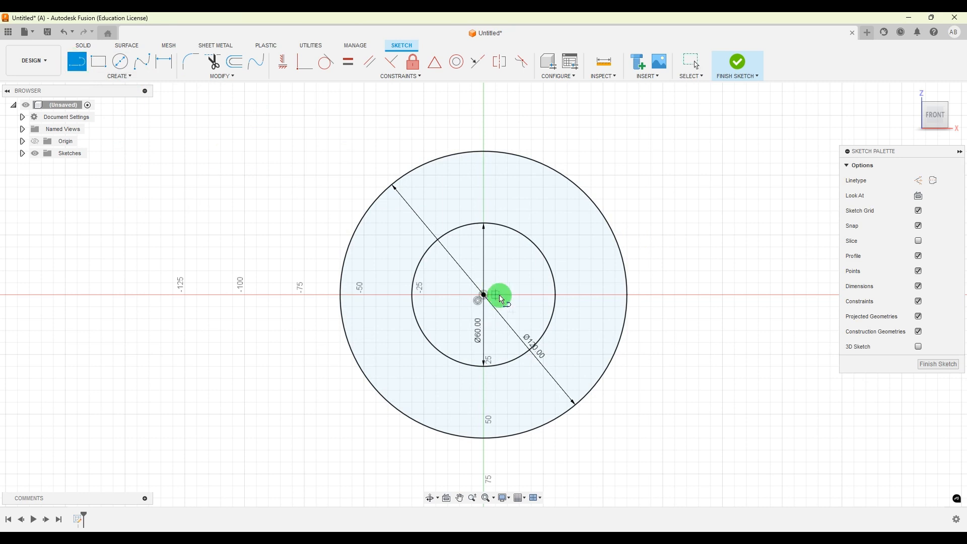
left_click(559, 300)
left_click(626, 296)
key("Escape")
left_click(298, 64)
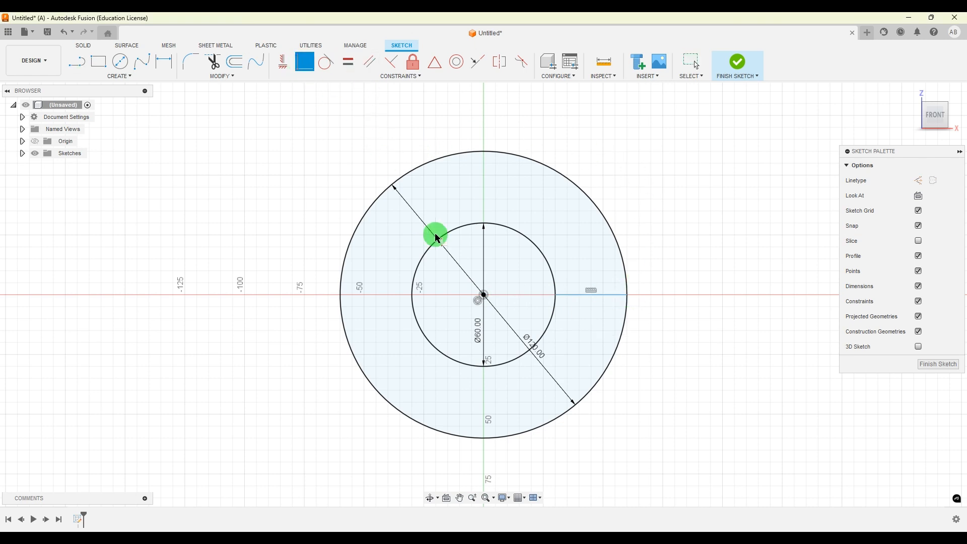
left_click(484, 294)
left_click(569, 295)
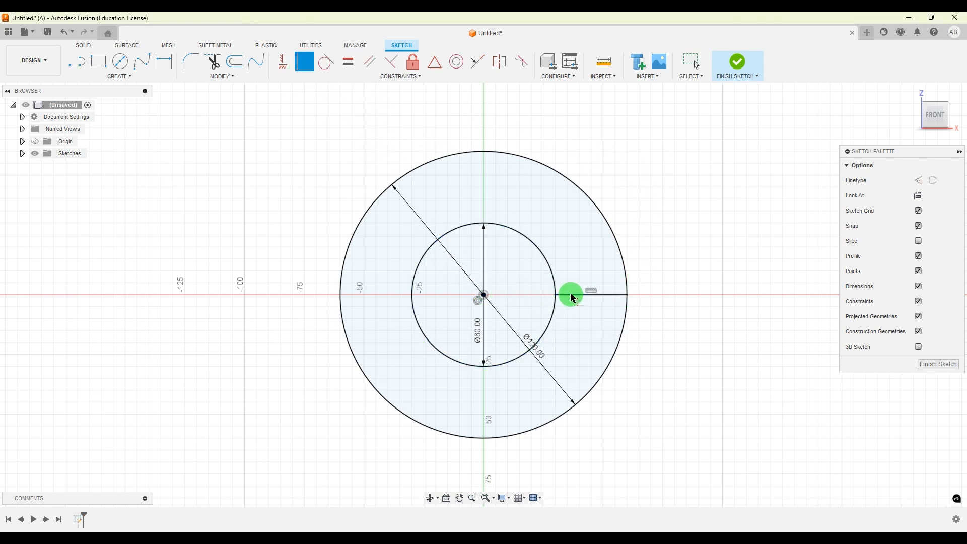
Step: Draw a vertical construction line from the origin up to the top of the outer circle
left_click(77, 61)
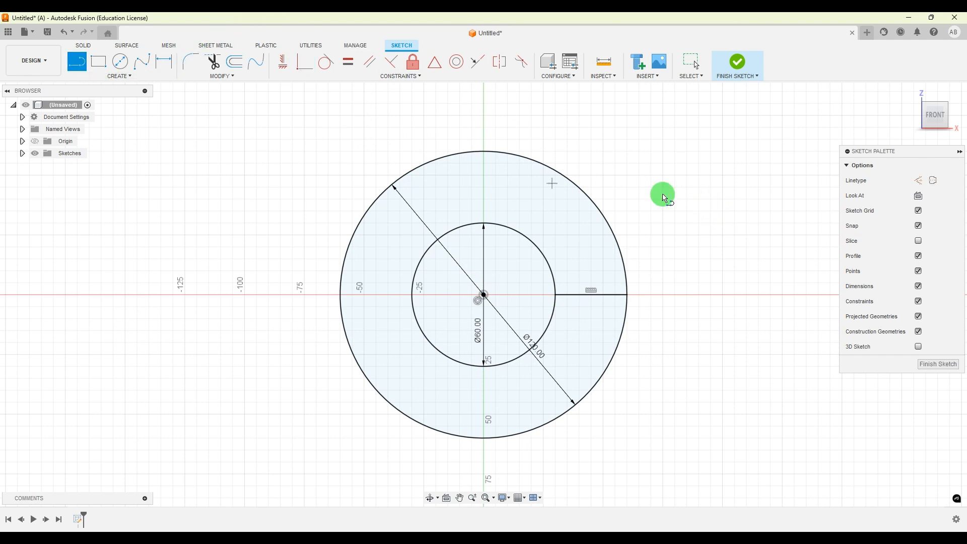
left_click(921, 180)
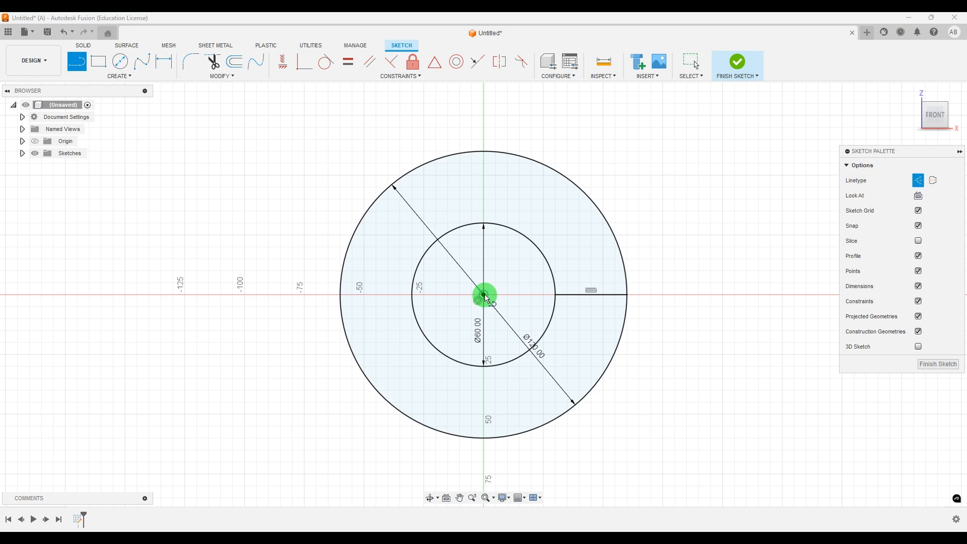
left_click(484, 295)
left_click(484, 152)
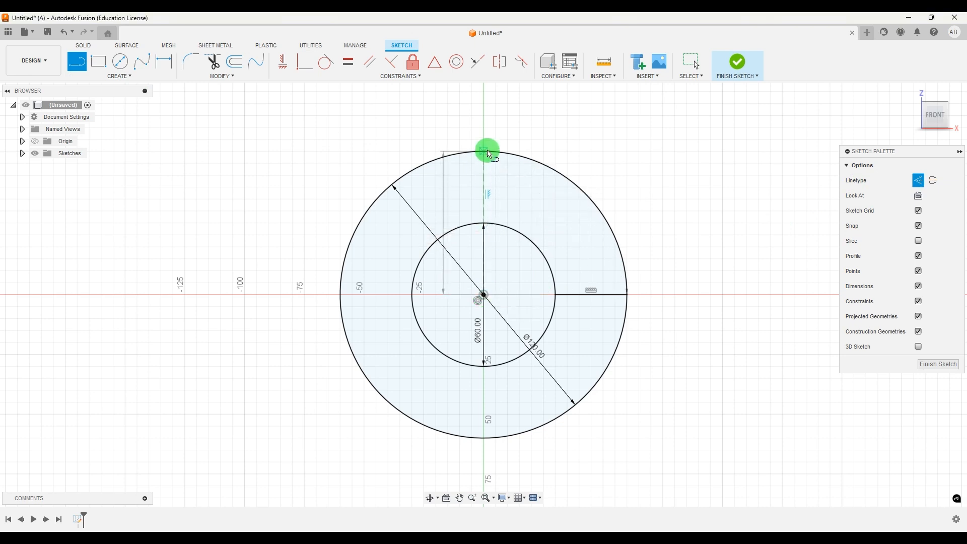
key("Escape")
Step: Trim both circles down to the upper-right quarter arcs between the construction line and the horizontal line
left_click(212, 61)
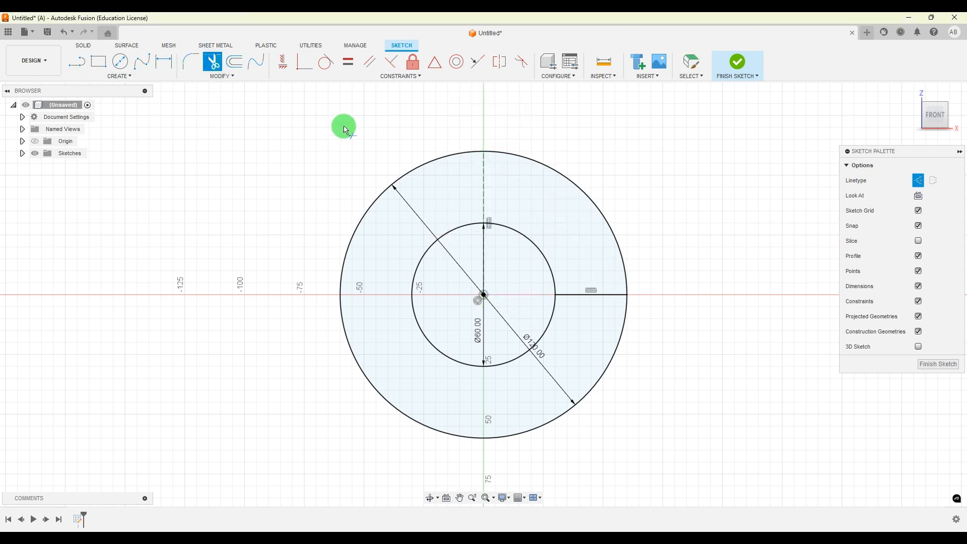
left_click(436, 164)
left_click(427, 253)
scroll(547, 232, "up", 2)
scroll(558, 221, "down", 1)
key("Escape")
Step: Reposition the diameter dimensions of the outer and inner arcs to the upper-right side of the sketch
mouse_move(531, 355)
left_mouse_down()
mouse_move(596, 238)
mouse_move(575, 205)
left_mouse_up()
left_click_drag(473, 352, 549, 271)
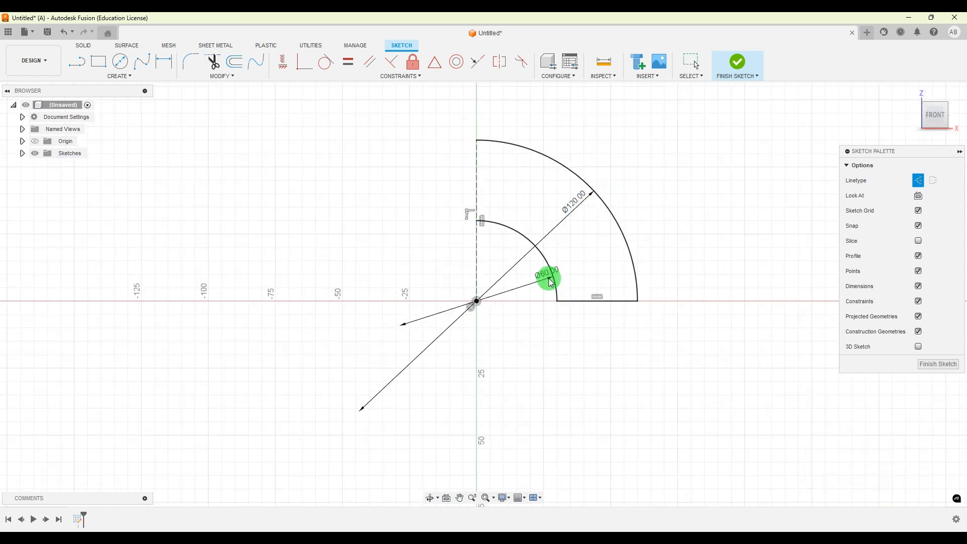
scroll(622, 226, "up", 1)
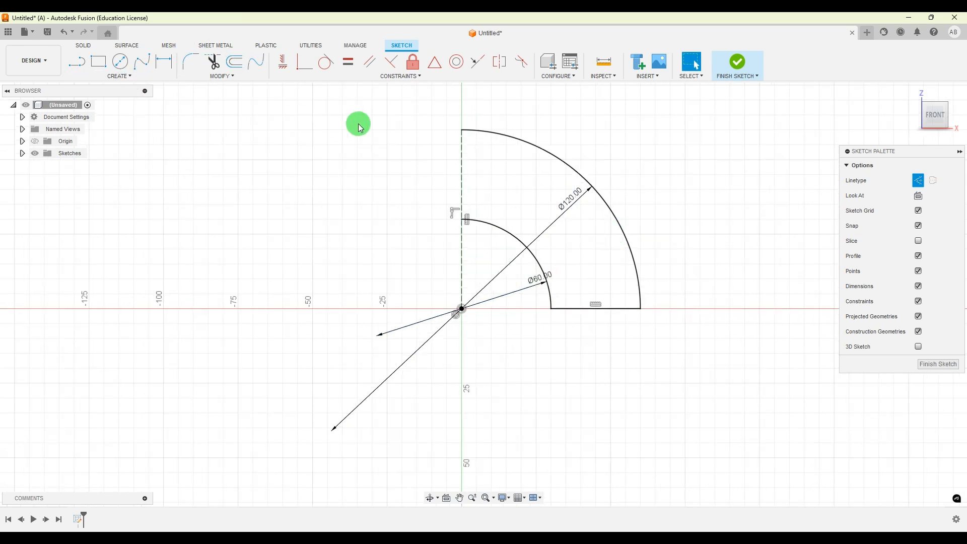
scroll(621, 237, "up", 2)
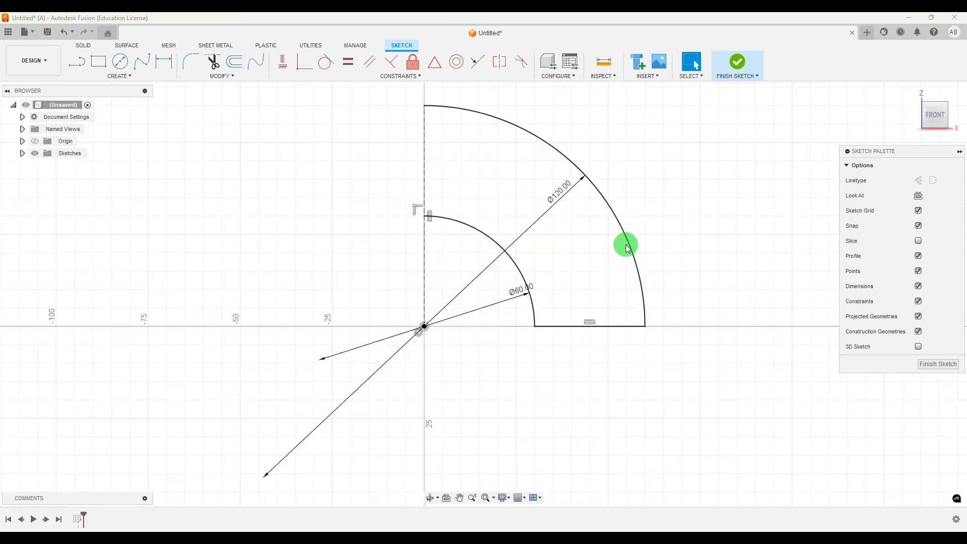
Step: Check the reference drawing and sketch a 30 mm wide rectangular foot below the horizontal line joining the two arcs
left_click(664, 537)
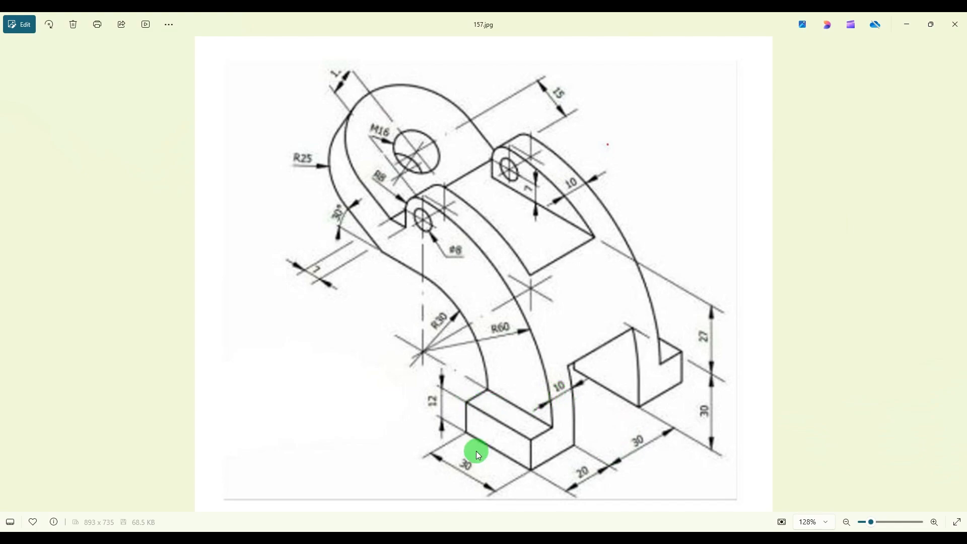
left_click(654, 537)
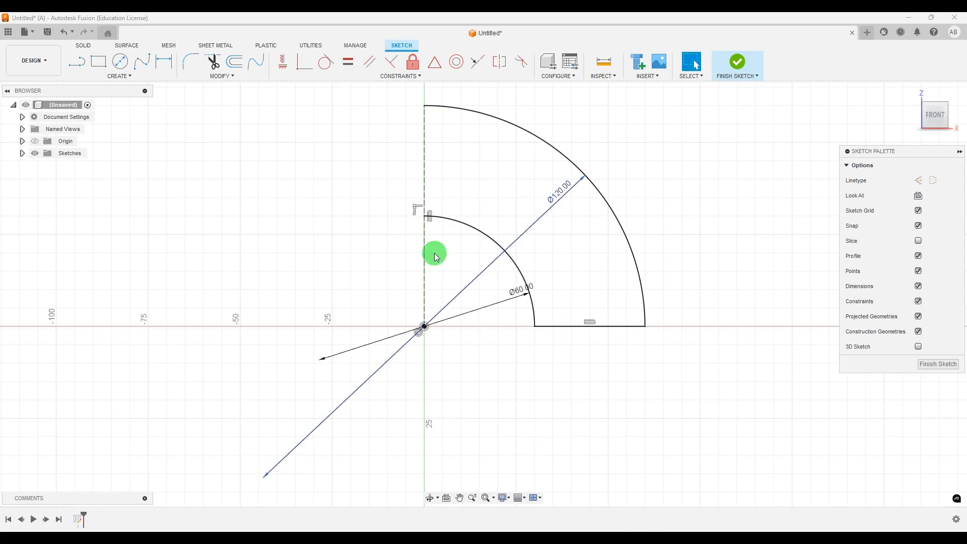
left_click(76, 61)
left_click(534, 326)
left_click(534, 382)
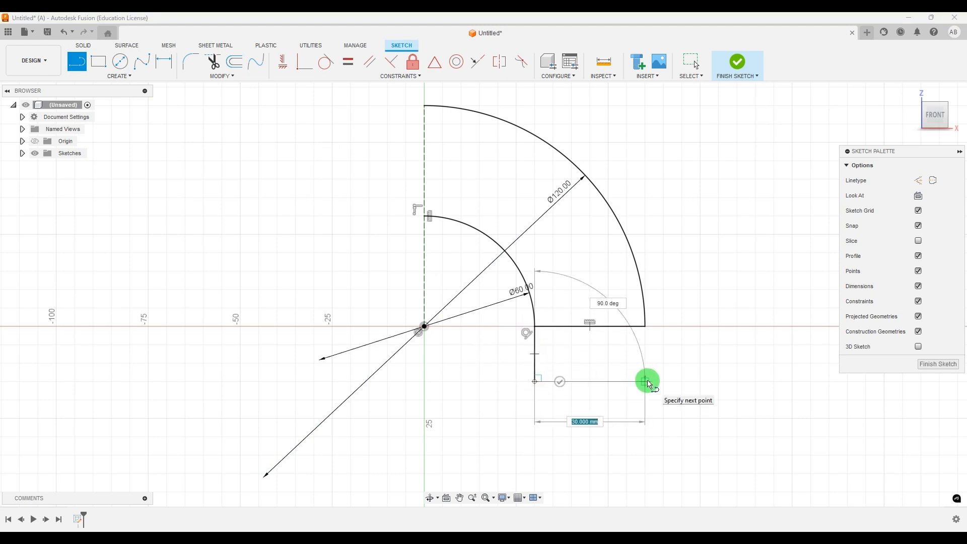
left_click(646, 382)
left_click(645, 326)
key("Escape")
Step: Dimension the rectangular foot's height to 12 mm
left_click(164, 62)
left_click(535, 355)
left_click(508, 349)
type("12")
key("Return")
key("Escape")
Step: Check the reference drawing and draw an 8 mm diameter circle on the construction line just below the outer arc's top
left_click(674, 537)
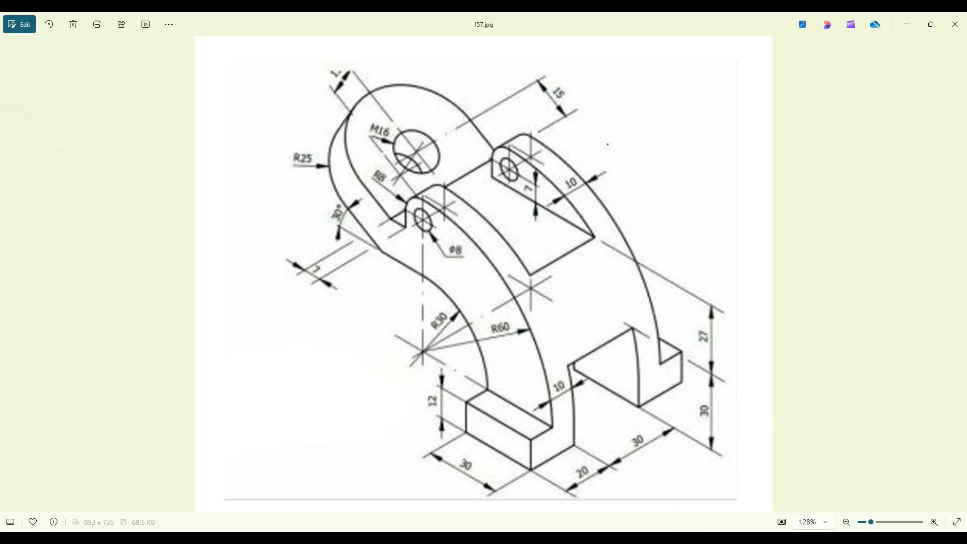
key("alt+Tab")
left_click(121, 61)
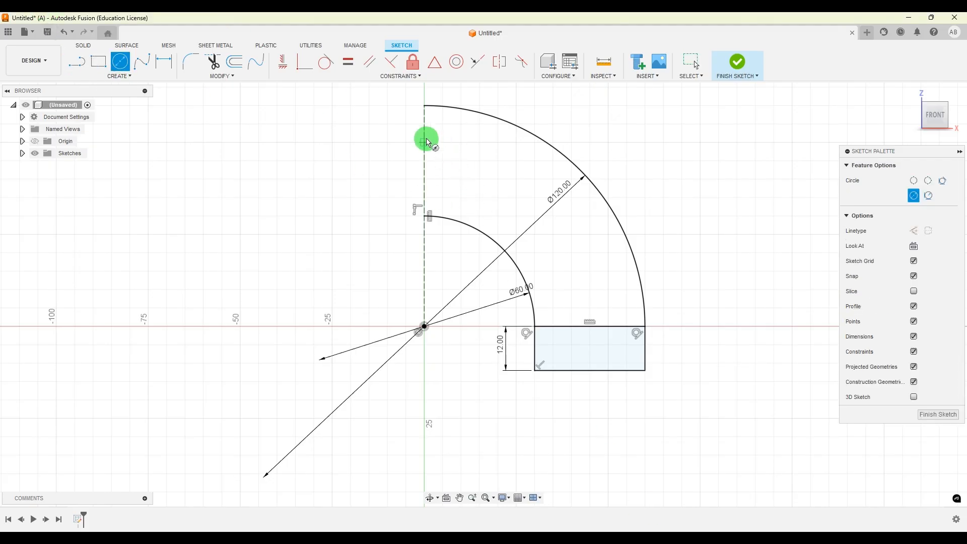
left_click_drag(426, 132, 428, 143)
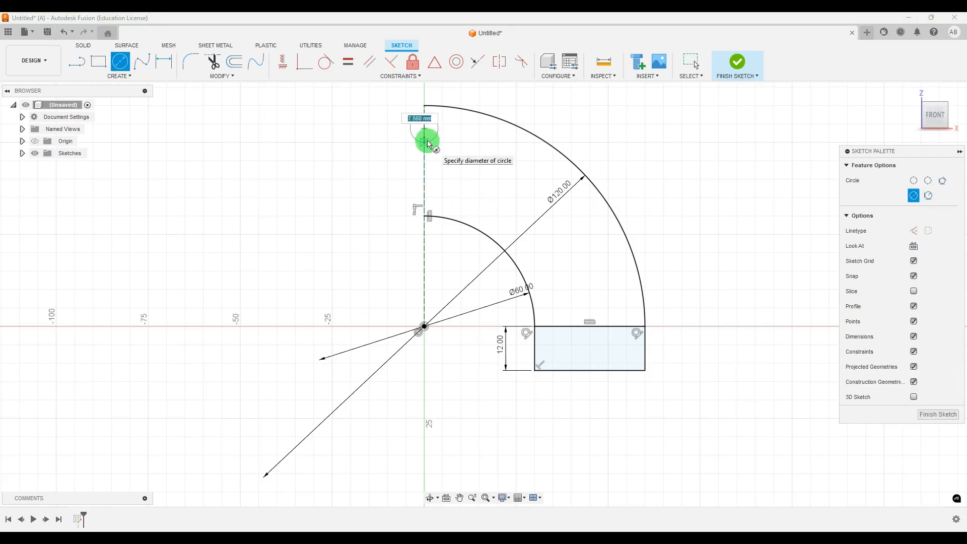
key("Return")
key("Escape")
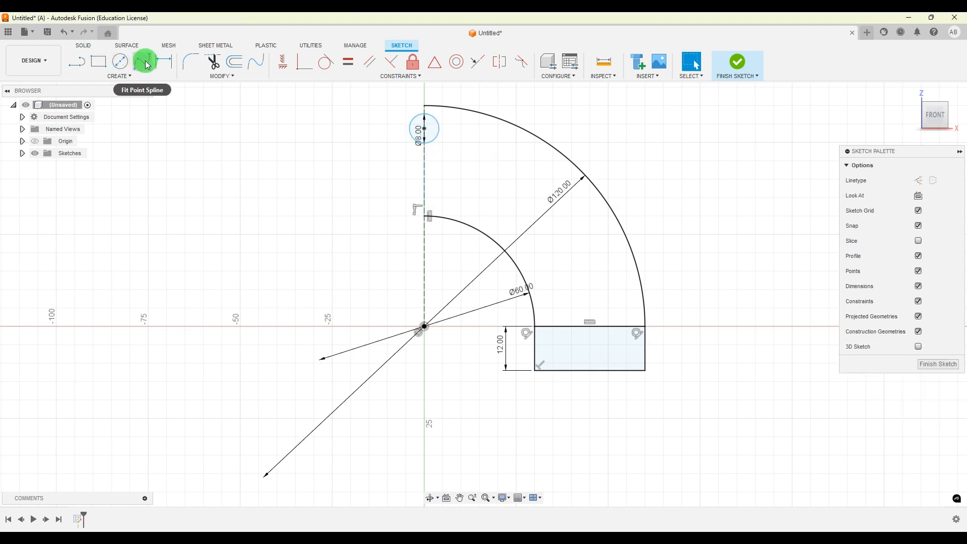
Step: Dimension the vertical distance from the foot's bottom edge to the small circle's centre as 30+27+7 mm
left_click(163, 63)
left_click(619, 370)
left_click(425, 130)
left_click(745, 216)
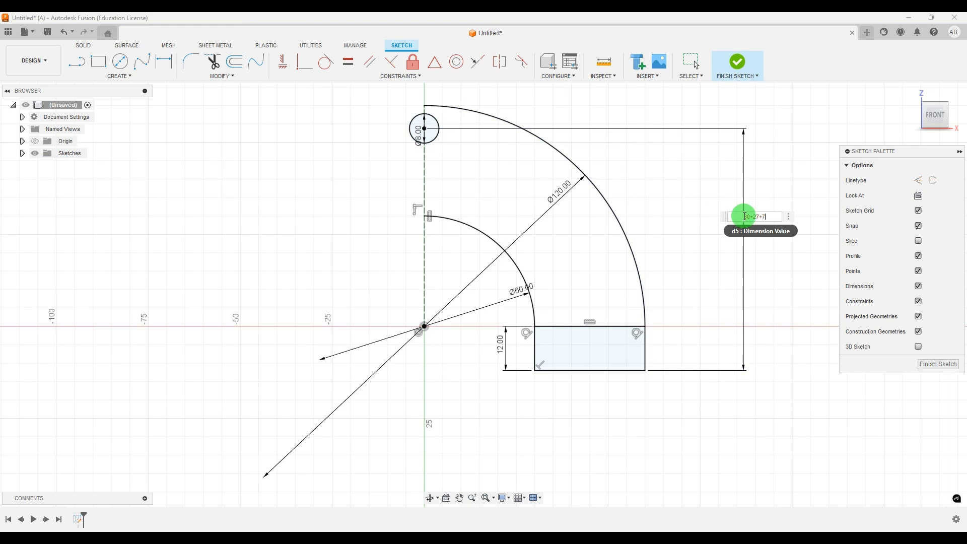
key("Return")
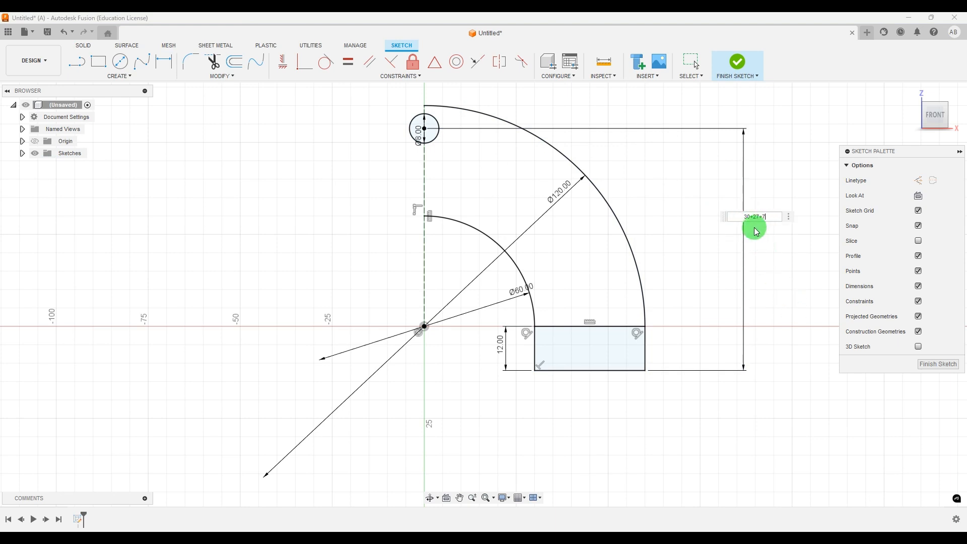
scroll(716, 285, "down", 3)
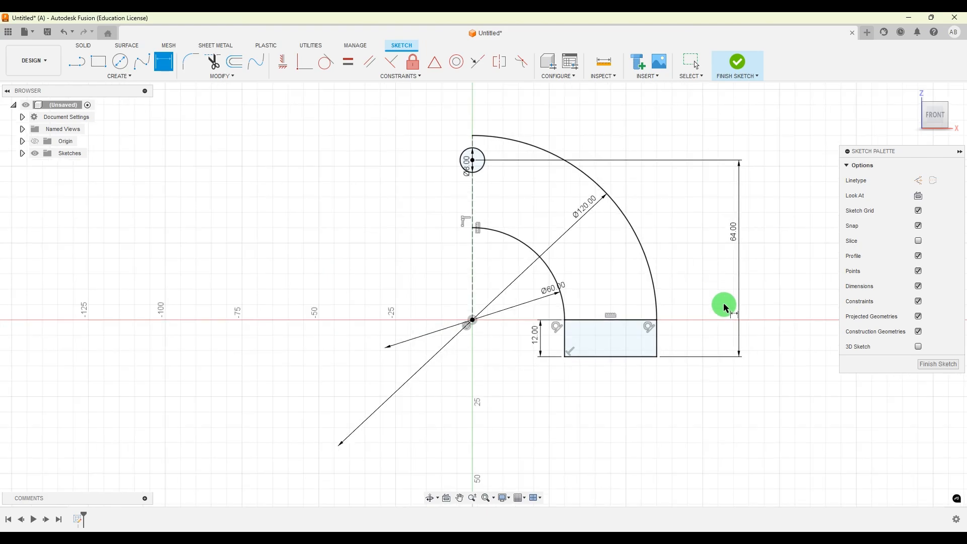
scroll(524, 211, "up", 2)
Step: Check the reference drawing and draw a 16 mm diameter circle concentric with the 8 mm hole circle
key("alt+Tab")
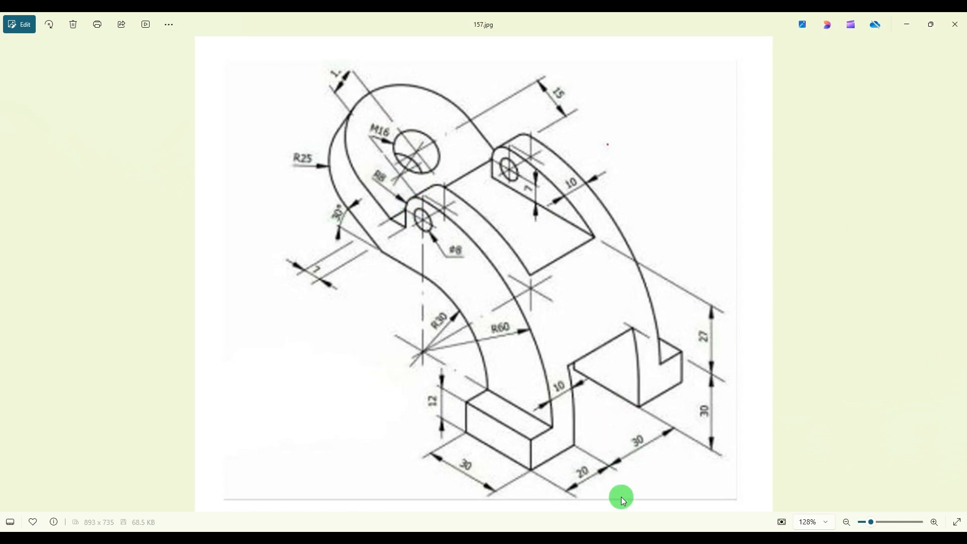
key("alt+Tab")
left_click(120, 61)
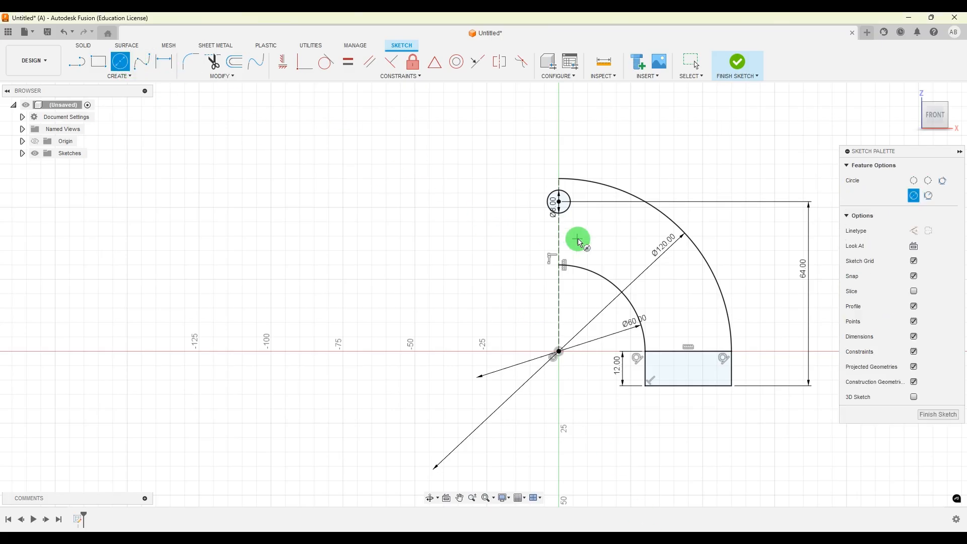
left_click(558, 201)
left_click(569, 218)
type("16")
key("Return")
Step: Draw a vertical line about 11 mm long downward from the left side of the 16 mm circle
left_click(71, 60)
scroll(564, 237, "up", 3)
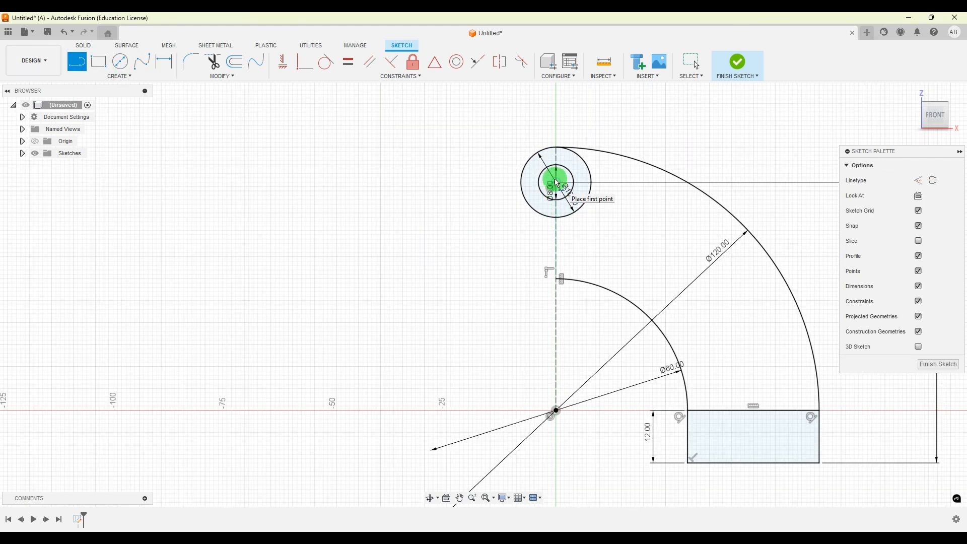
left_click(521, 184)
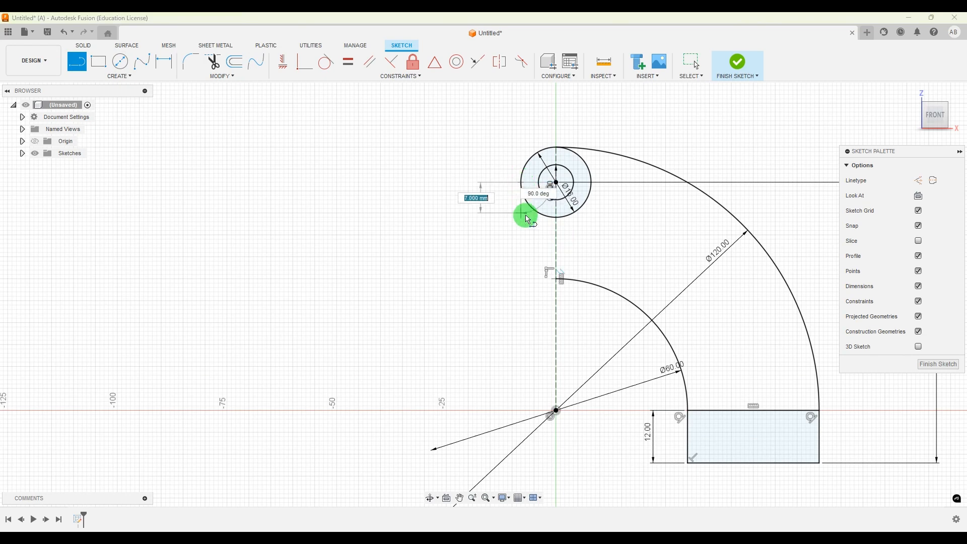
left_click(521, 230)
key("Escape")
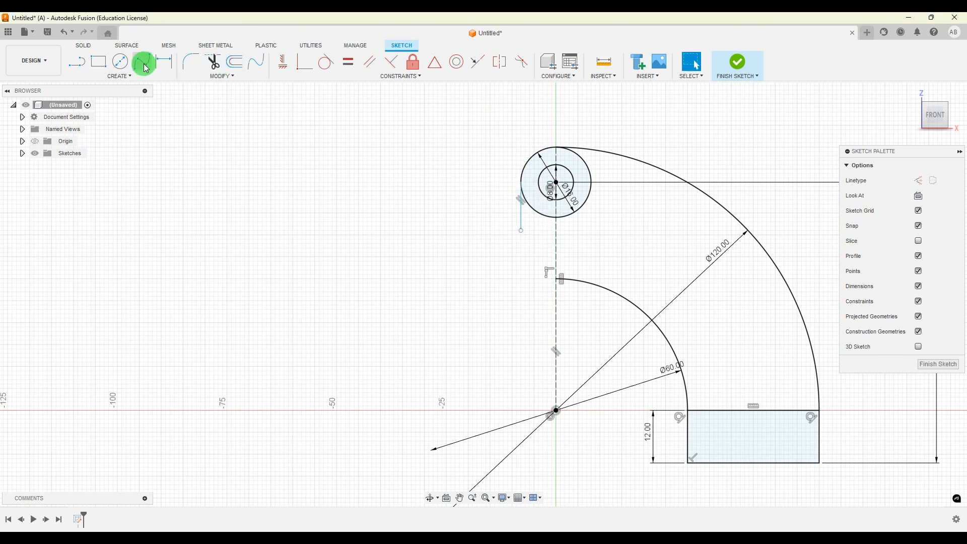
Step: Dimension the short vertical line beside the 16 mm circle to 7 mm
left_click(165, 61)
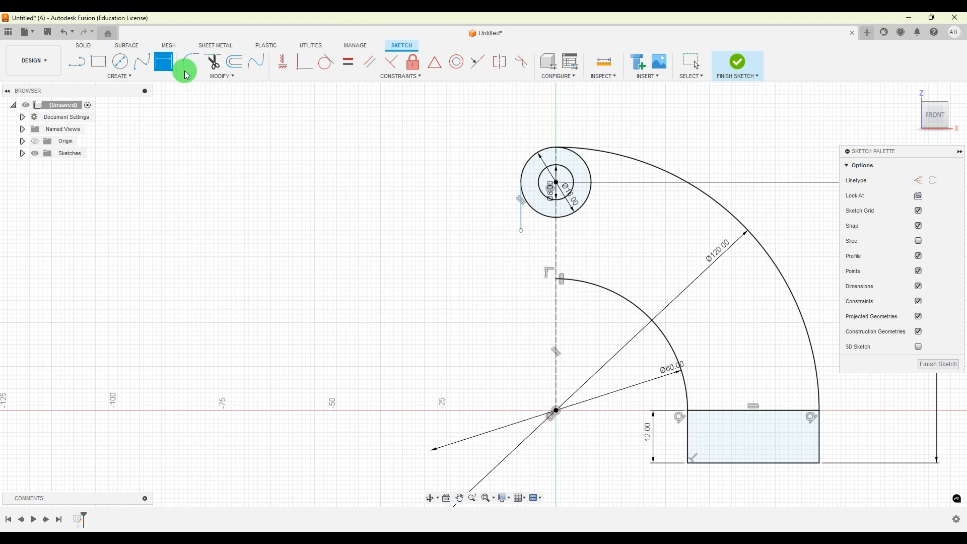
left_click(523, 215)
left_click(503, 206)
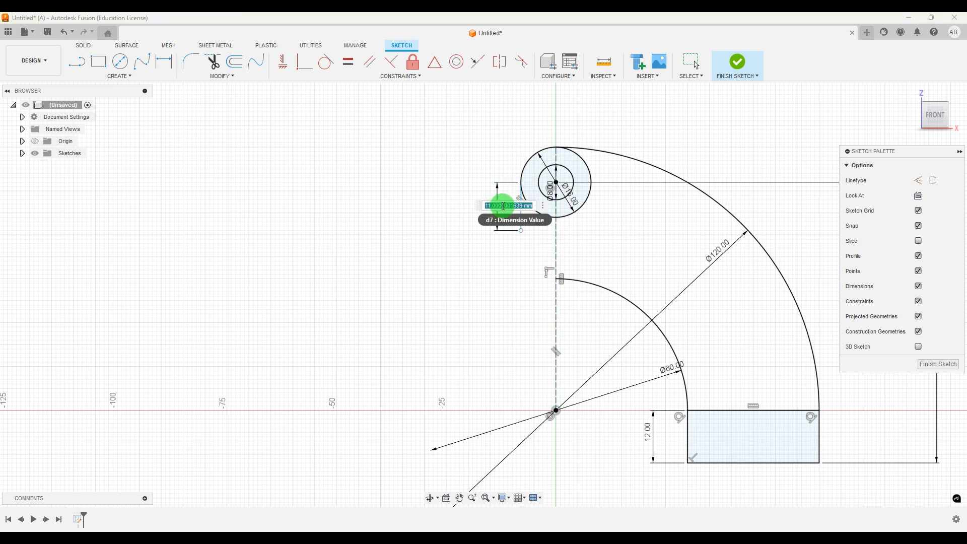
type("7")
key("Return")
key("Escape")
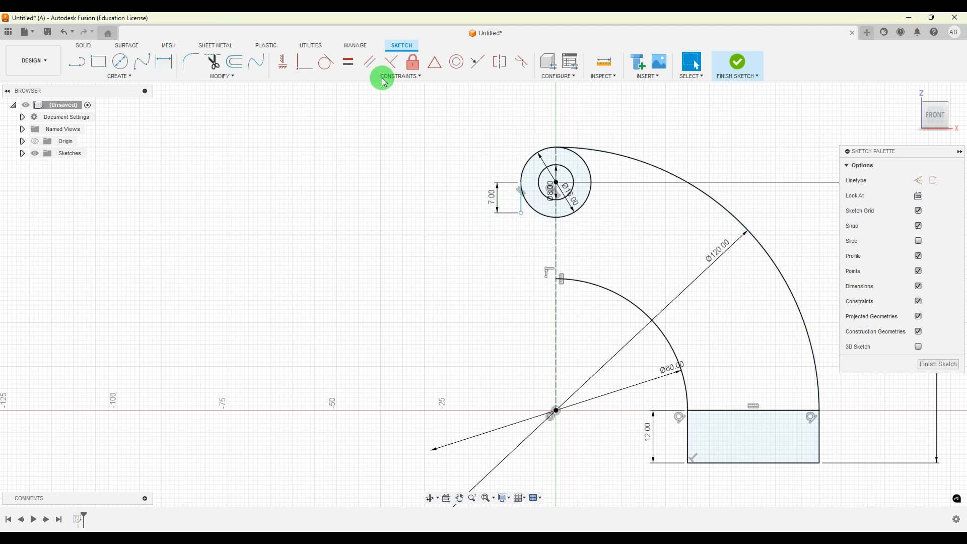
Step: Apply a tangent constraint between the short vertical line and the 16 mm circle
left_click(325, 68)
left_click(529, 206)
left_click(521, 201)
scroll(682, 187, "down", 3)
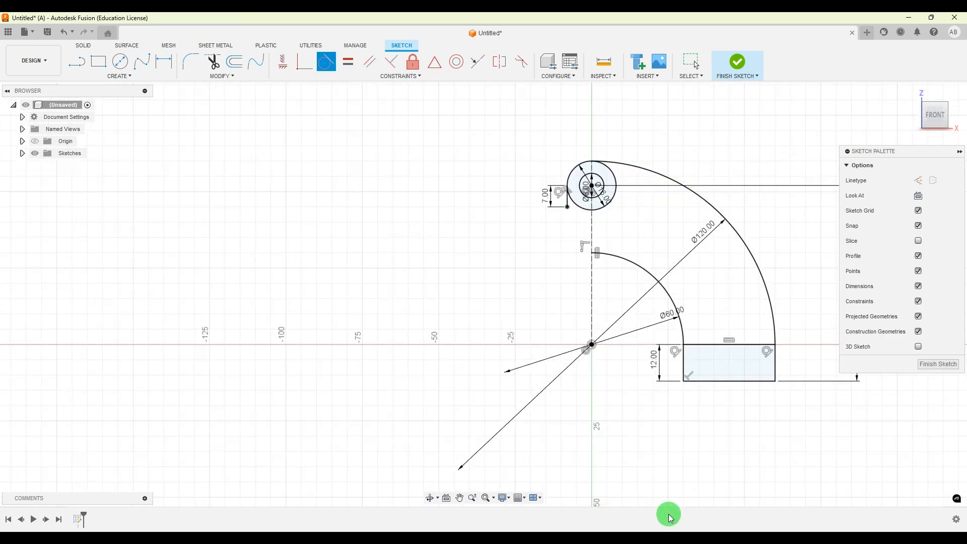
Step: Check the reference drawing and draw a 7 mm horizontal line leftward from the short vertical line's lower end
key("alt+Tab")
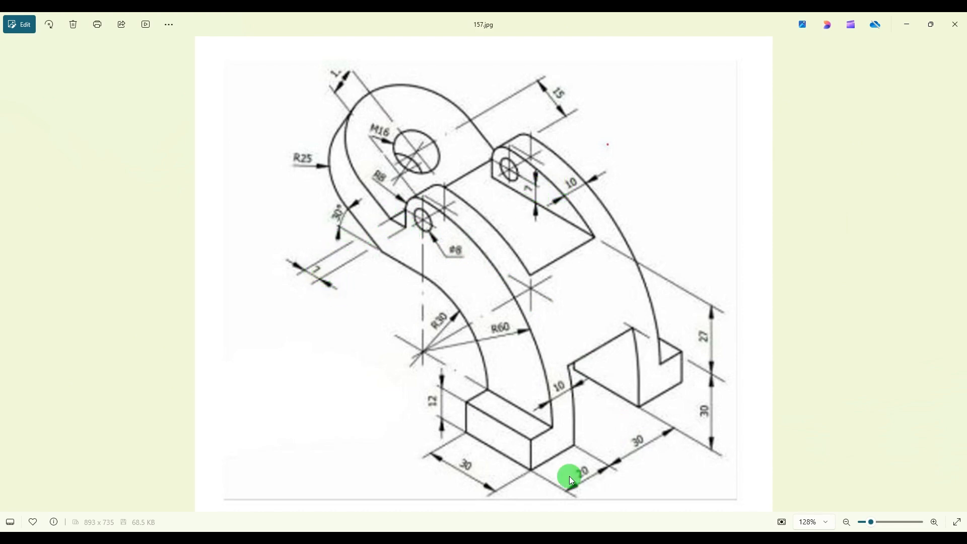
key("alt+Tab")
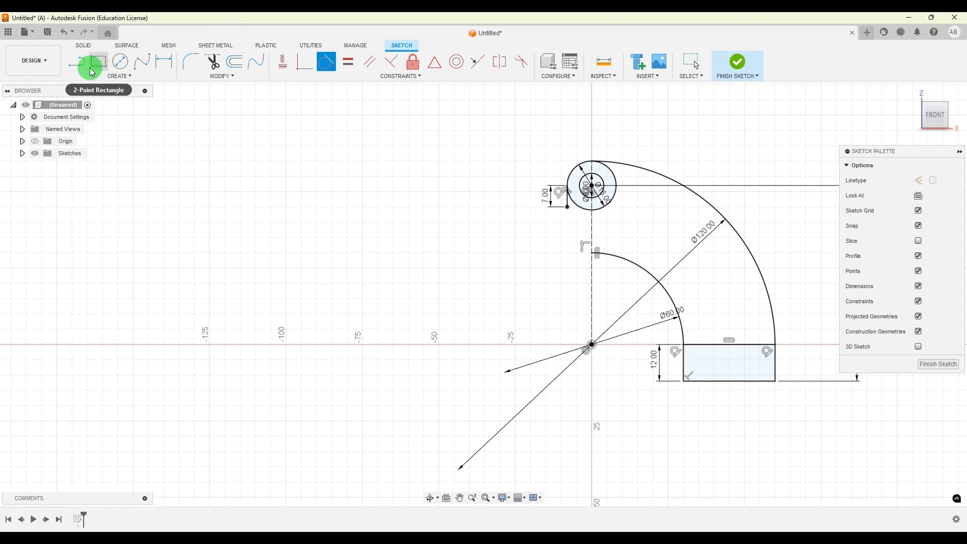
left_click(79, 63)
scroll(454, 162, "up", 2)
left_click_drag(609, 228, 550, 229)
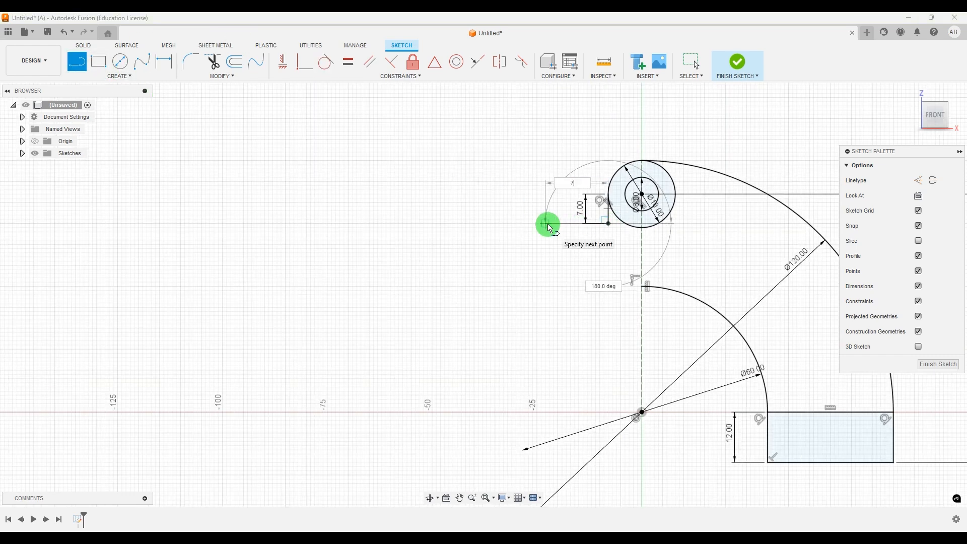
key("Return")
Step: Draw a 15 mm horizontal line leftward from the upper end of the inner 60 mm diameter arc
left_click(78, 64)
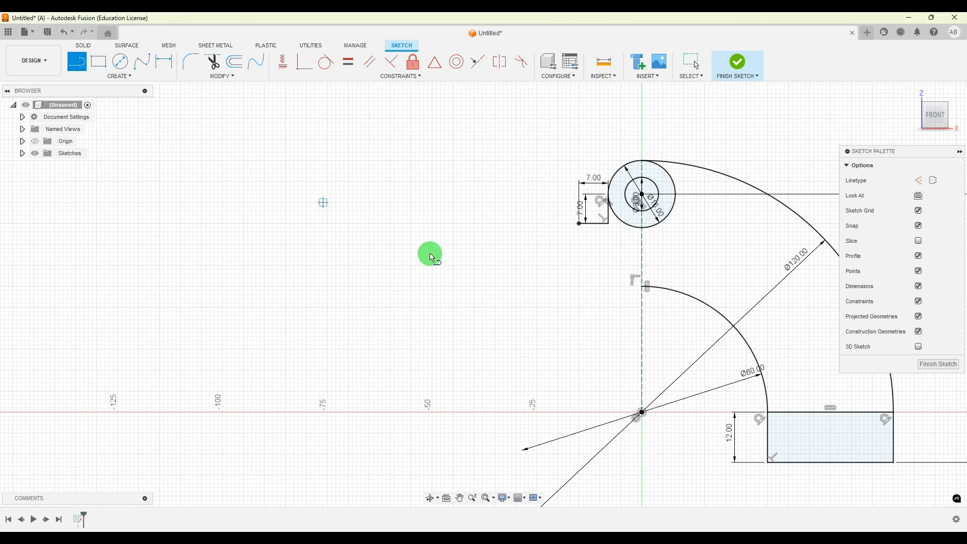
scroll(644, 300, "up", 1)
left_click_drag(648, 286, 569, 285)
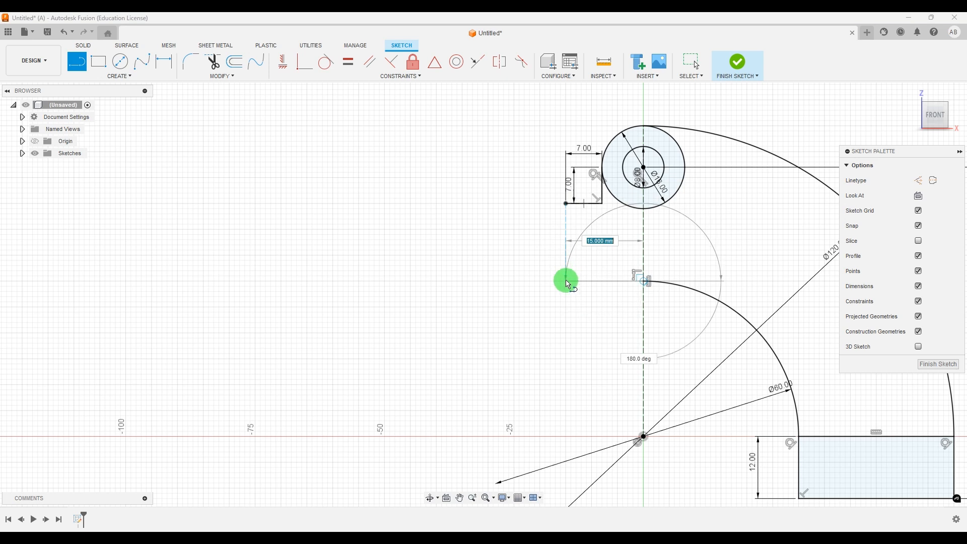
left_click(565, 280)
key("Escape")
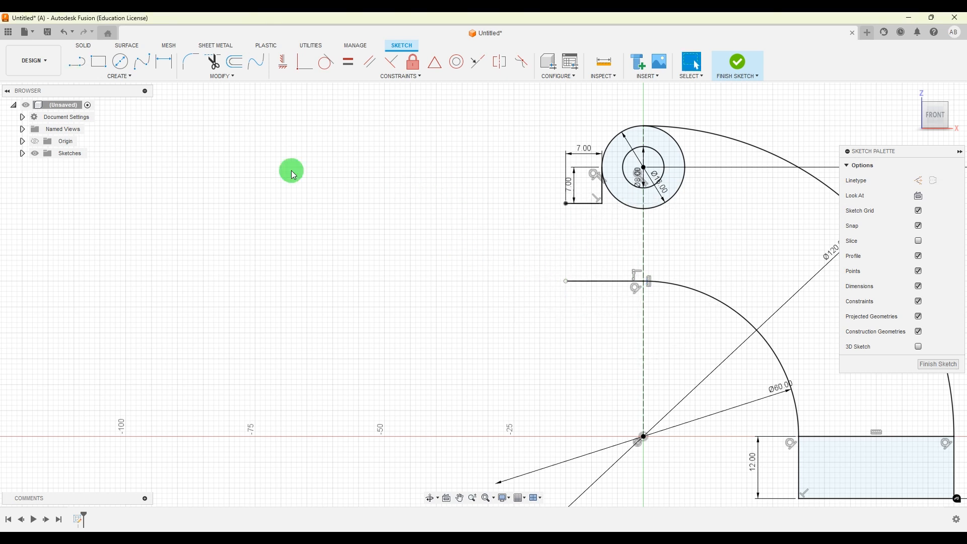
Step: Outline the slanted arm with a lower line about 40 mm long, a short perpendicular end line and a line back to the 7 mm ledge
left_click(77, 61)
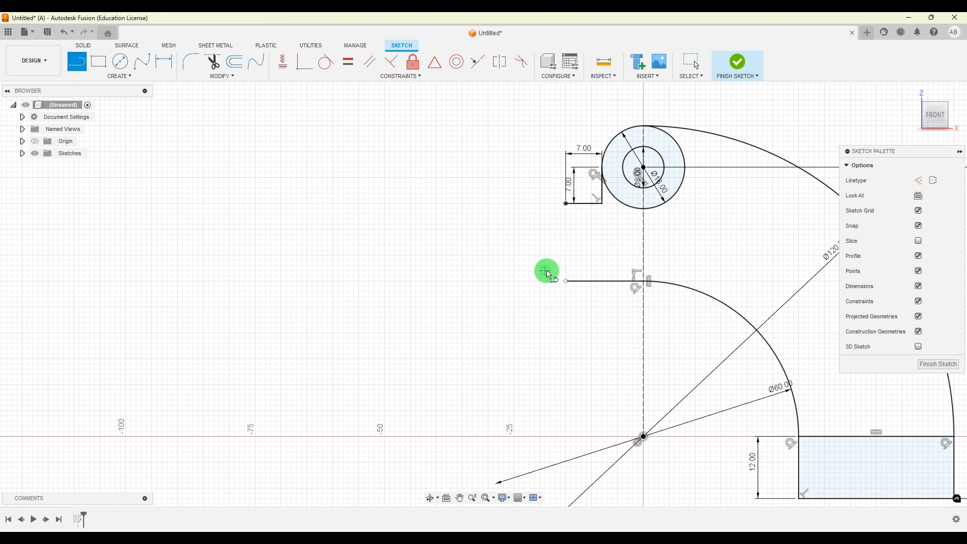
left_click(566, 281)
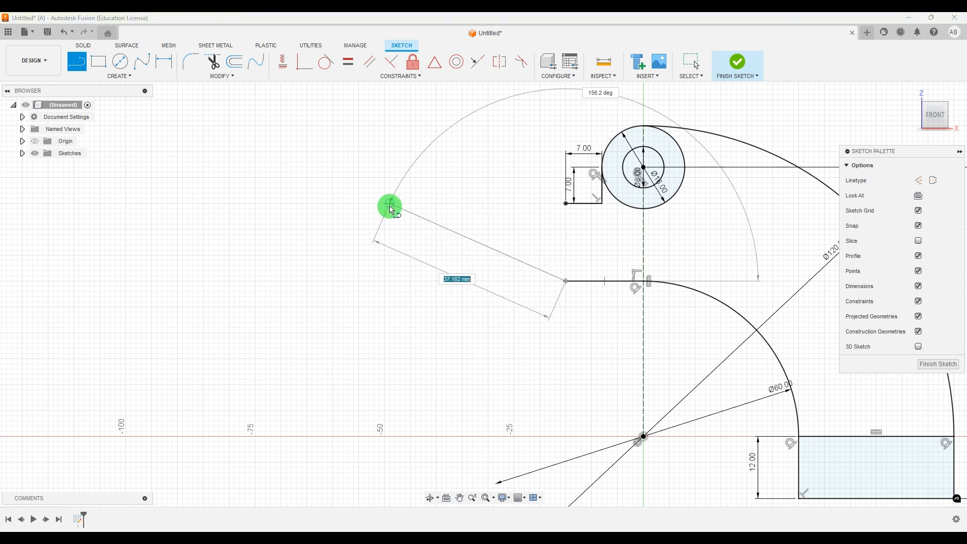
left_click(375, 199)
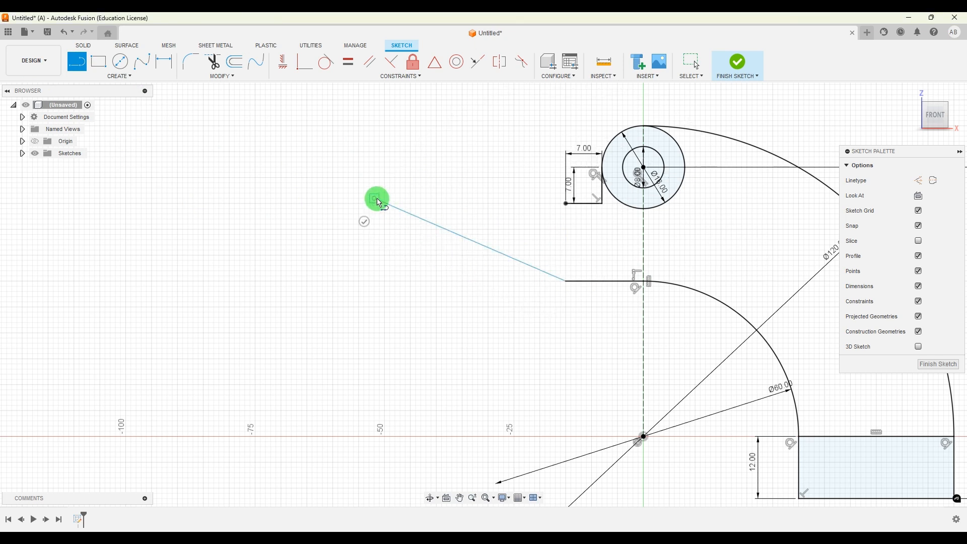
left_click(392, 159)
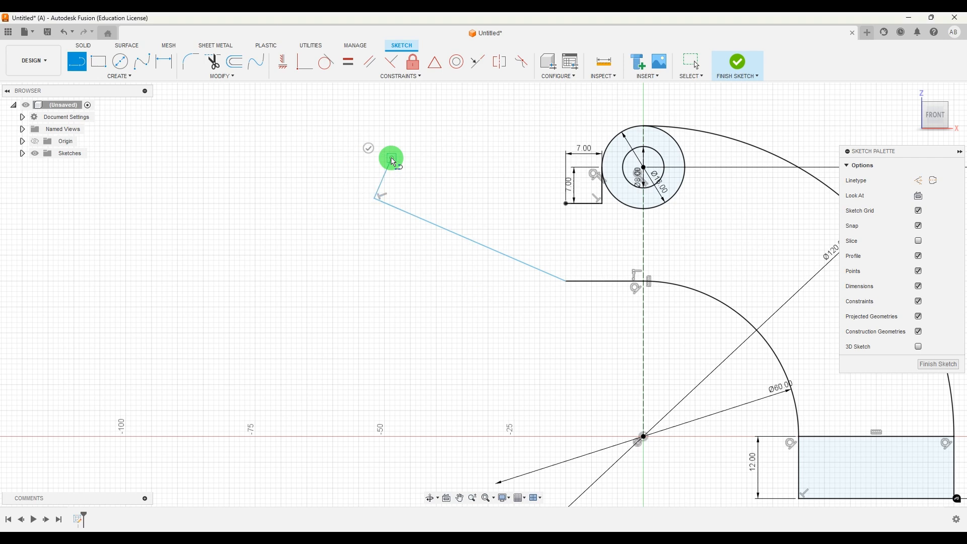
left_click(565, 204)
key("Escape")
scroll(481, 293, "down", 2)
scroll(532, 252, "up", 2)
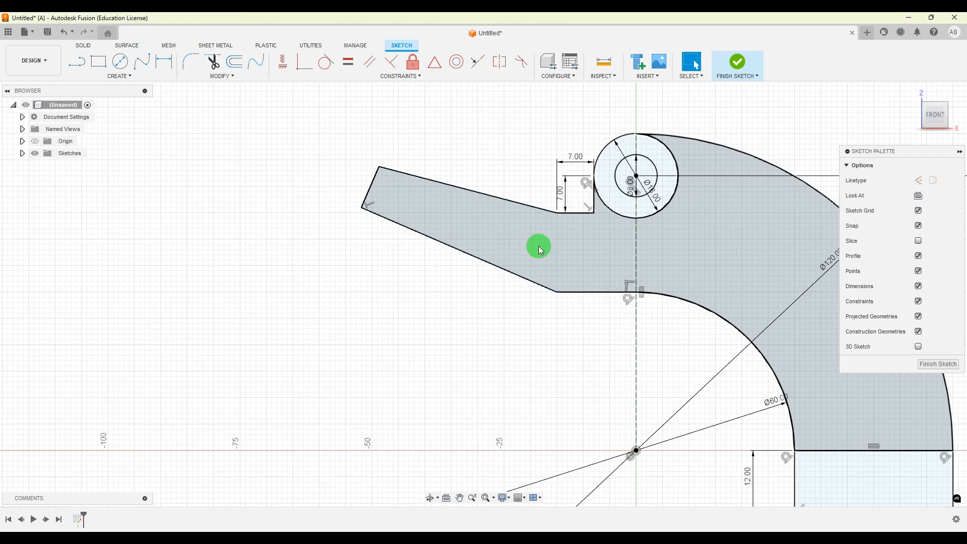
Step: Draw a horizontal construction line about 23 mm long leftward from the lower corner where the slanted arm begins
left_click(76, 62)
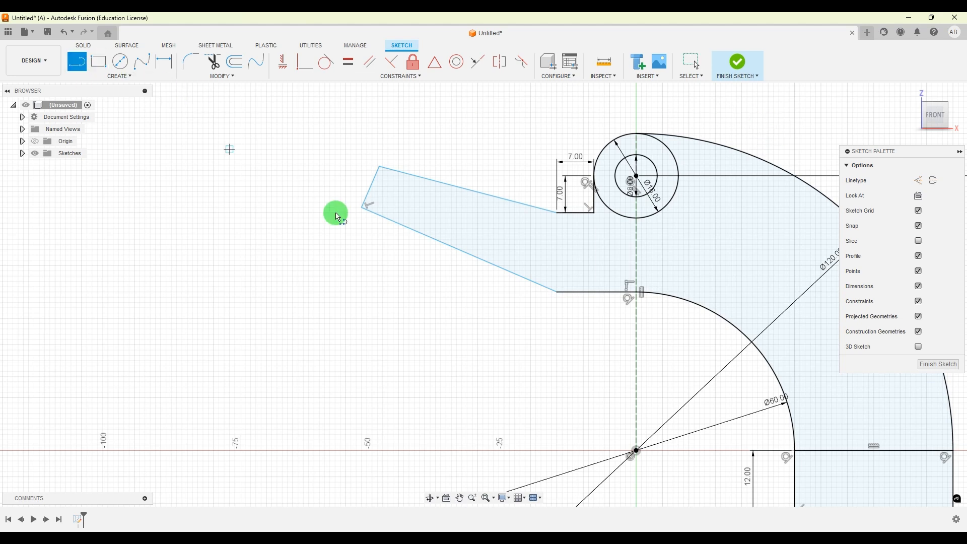
left_click(918, 180)
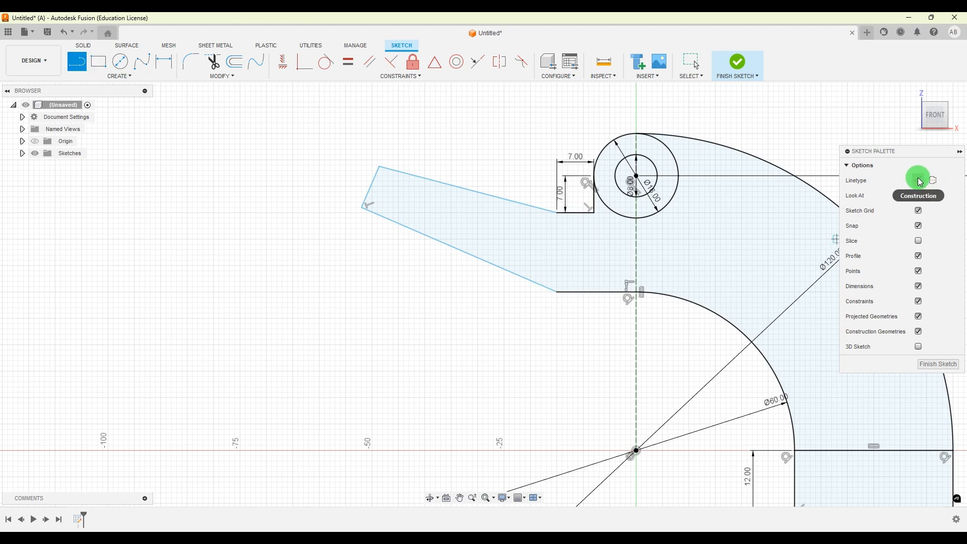
left_click(557, 293)
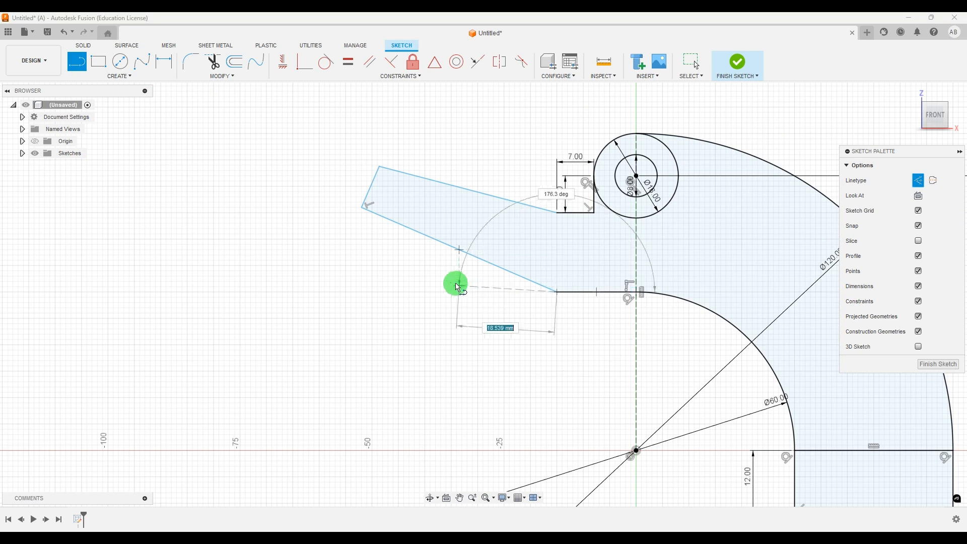
left_click(441, 292)
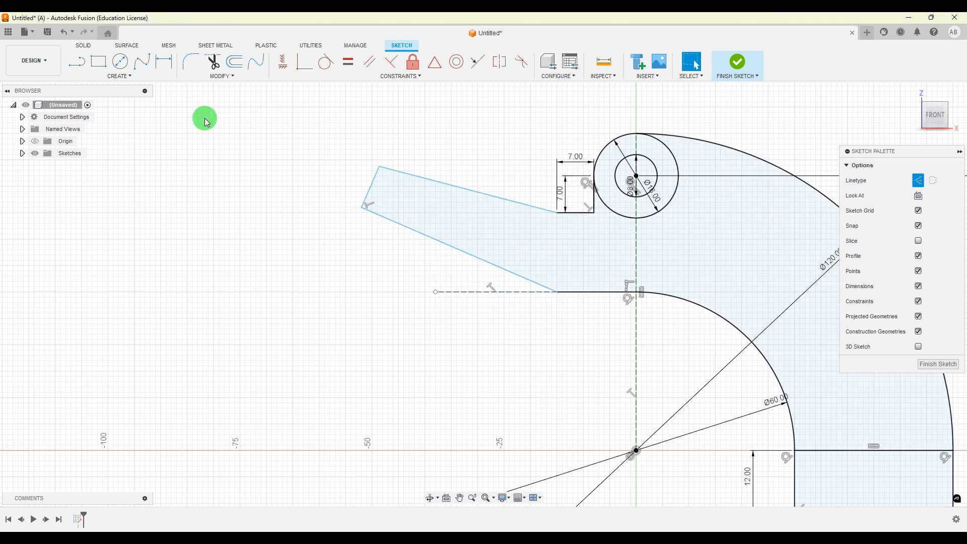
Step: Dimension the angle between the arm's lower line and the horizontal construction line as 30°
left_click(163, 61)
left_click(486, 263)
left_click(459, 275)
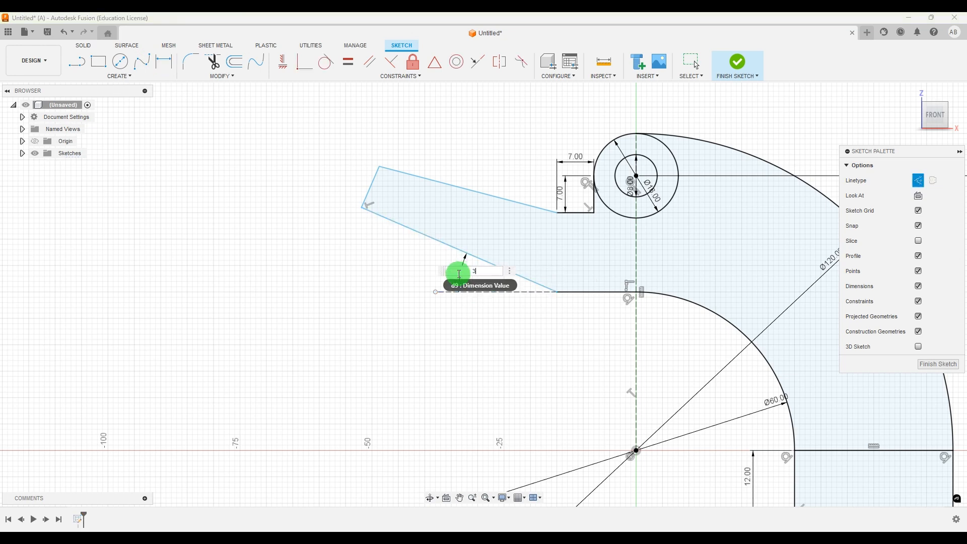
type("30")
key("Return")
key("Escape")
scroll(507, 190, "up", 2)
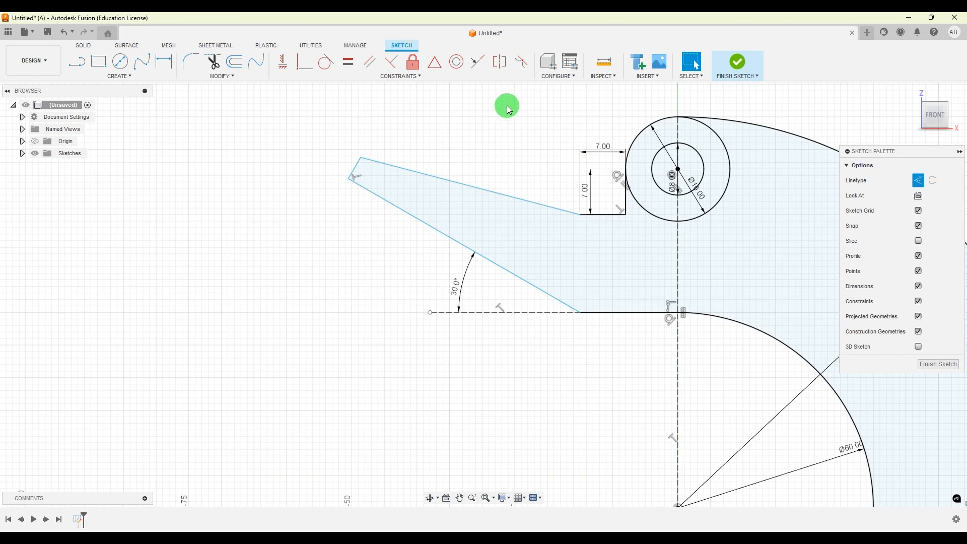
Step: Dimension the short end line of the slanted arm to 12 mm
left_click(164, 62)
left_click(357, 170)
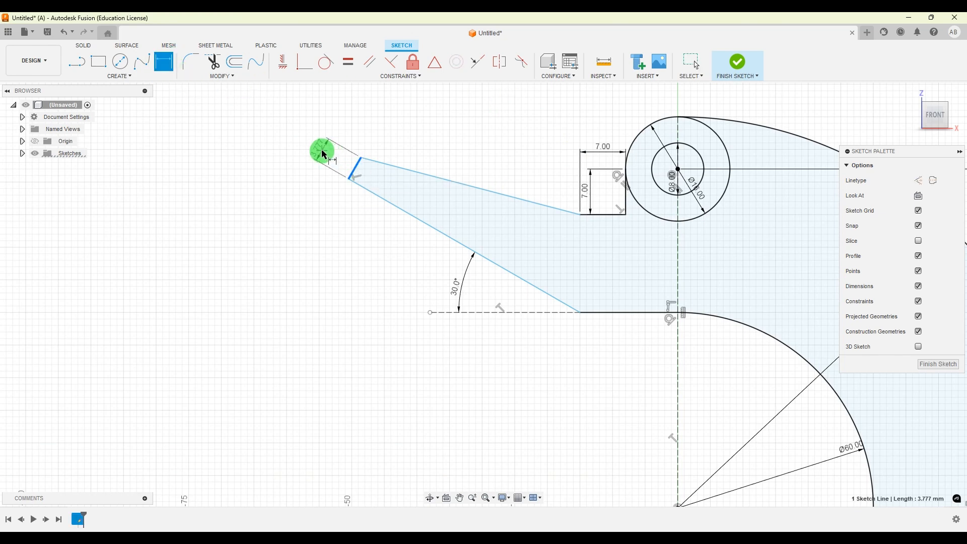
left_click(323, 151)
key("Return")
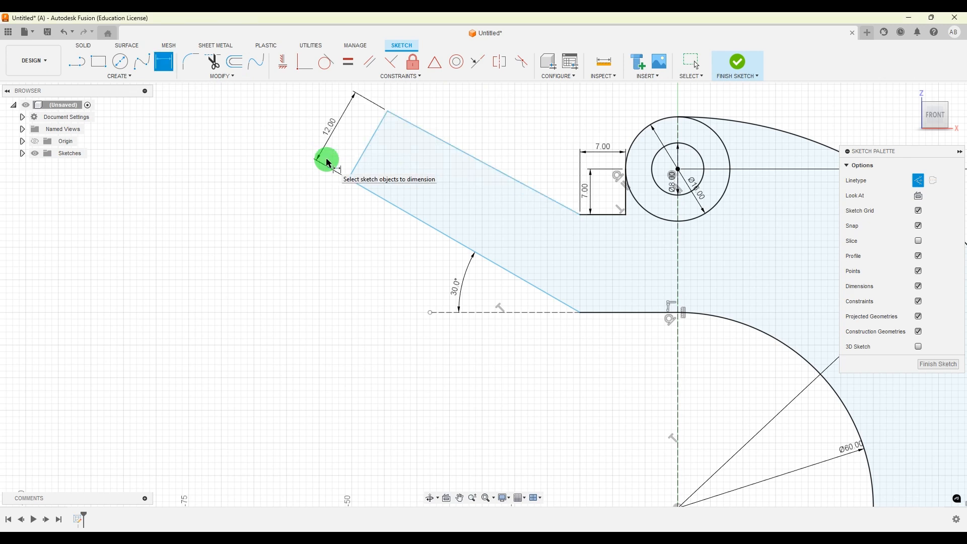
scroll(636, 440, "down", 3)
scroll(559, 242, "up", 2)
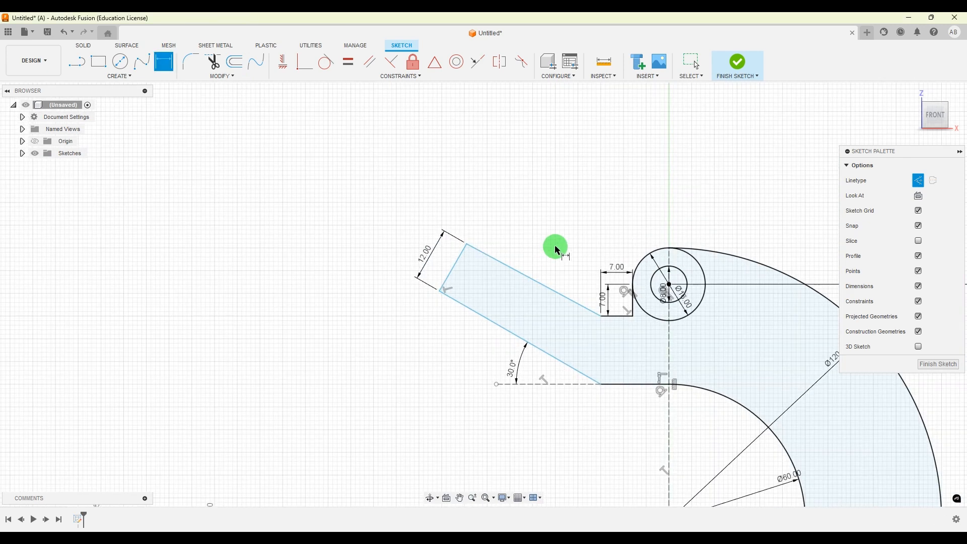
Step: Check the reference drawing and dimension the slanted arm's upper line to 40 mm along its length
left_click(537, 283)
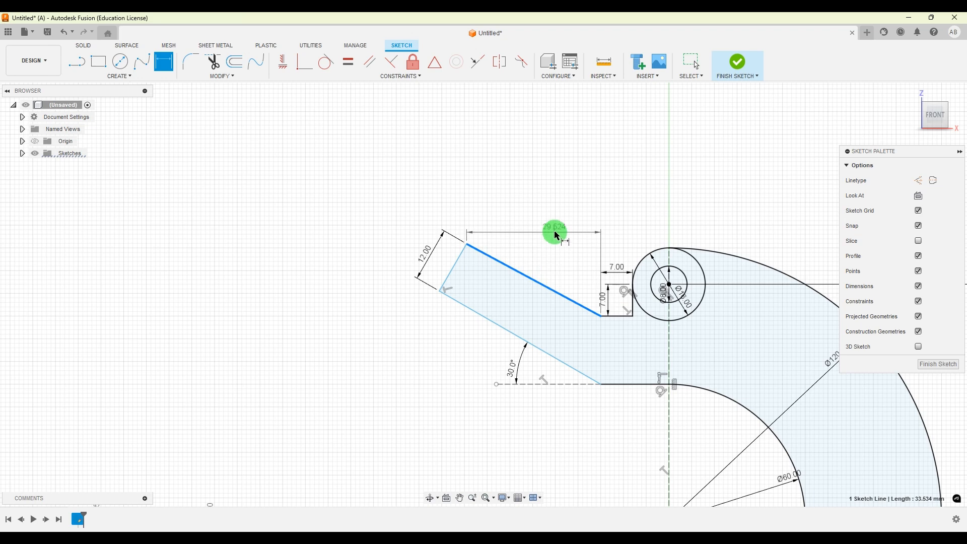
left_click(547, 245)
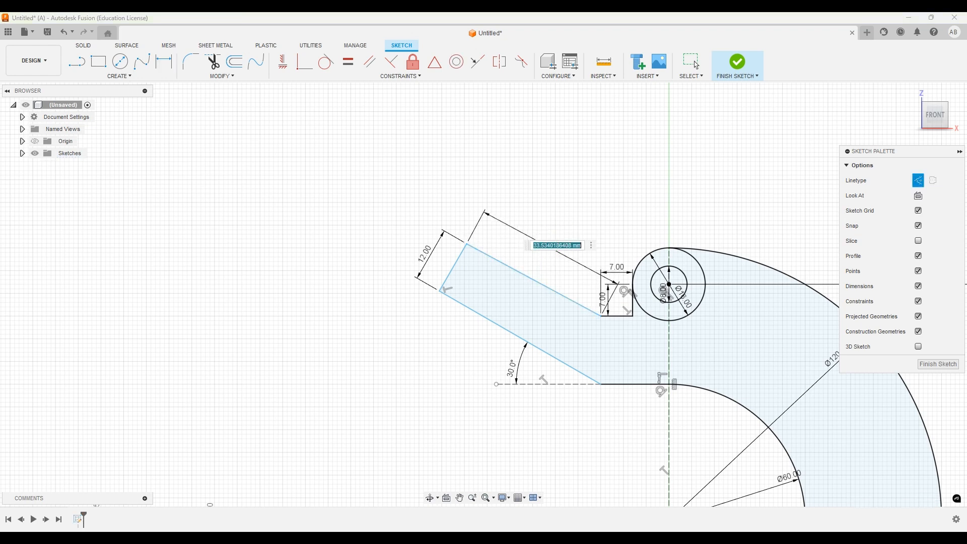
left_click(670, 538)
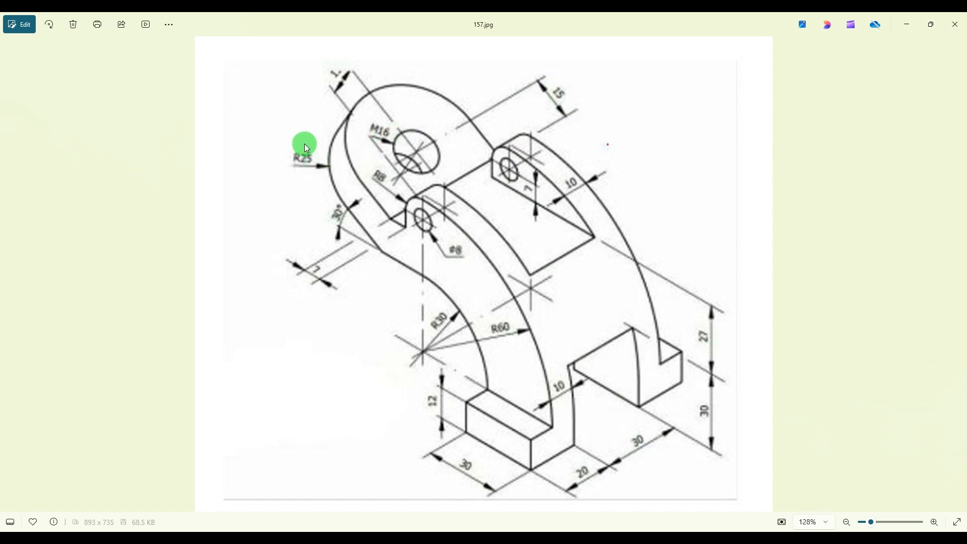
left_click(648, 537)
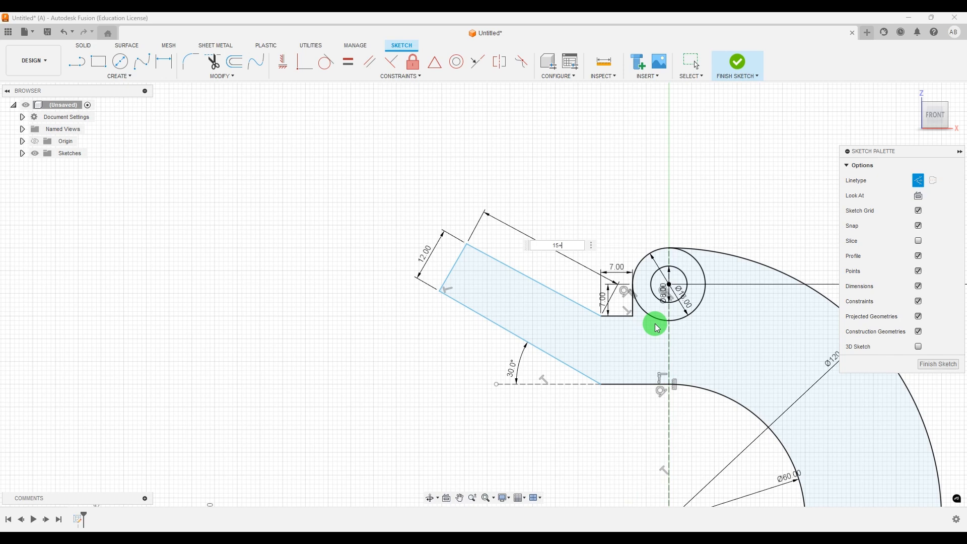
key("Return")
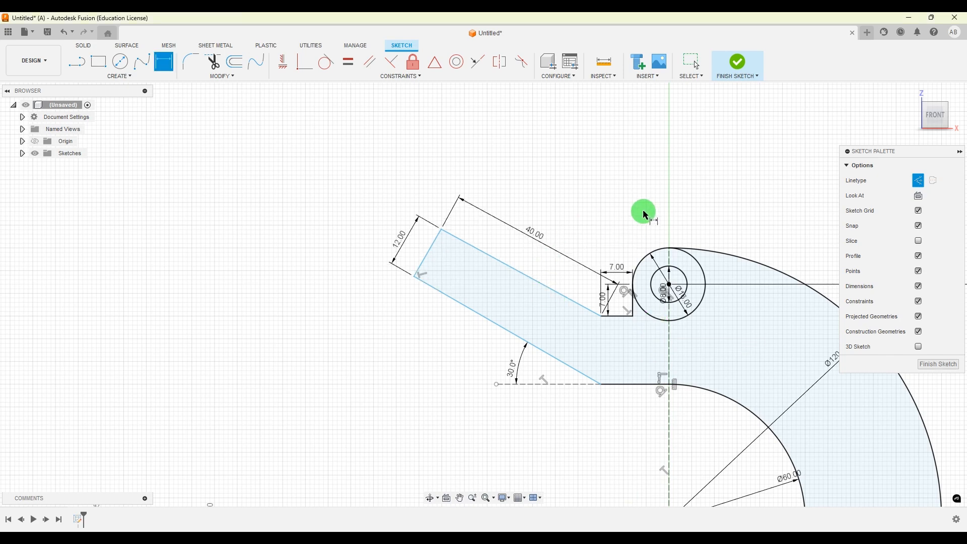
key("Escape")
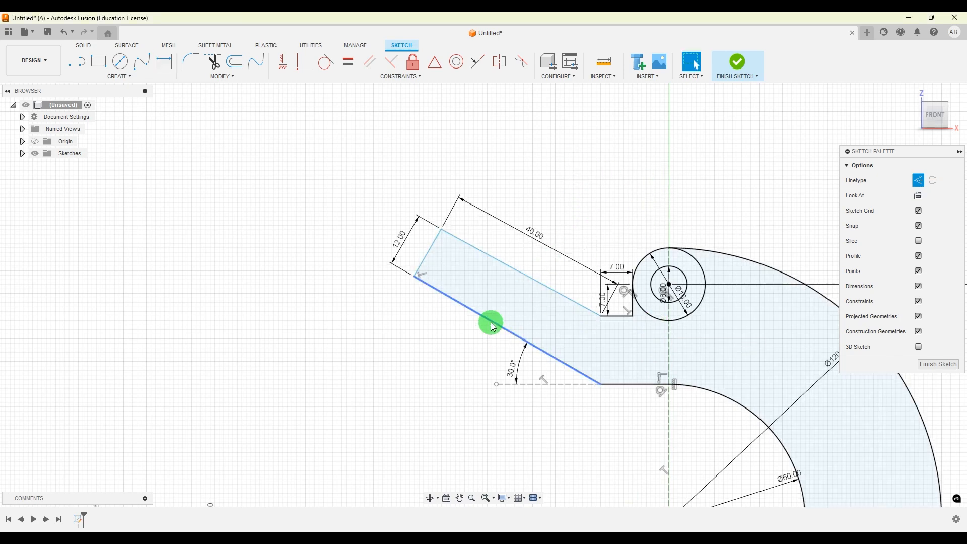
Step: Apply a parallel constraint between the slanted arm's upper and lower lines
left_click(494, 323)
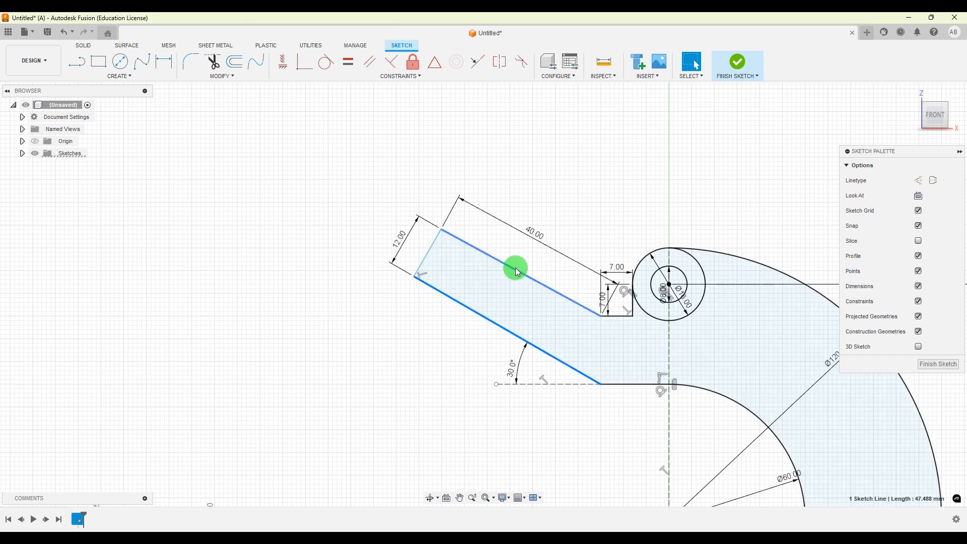
left_click(516, 268, "shift")
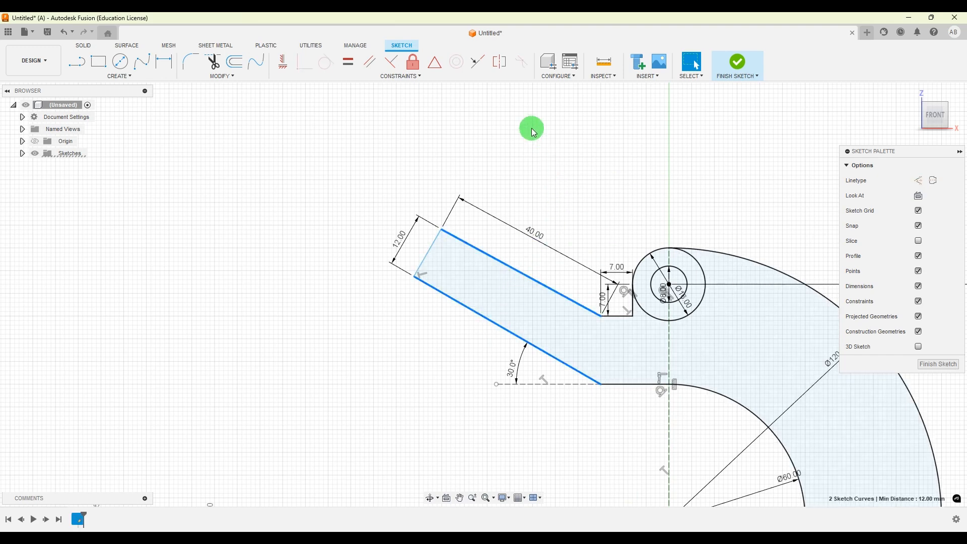
left_click(359, 70)
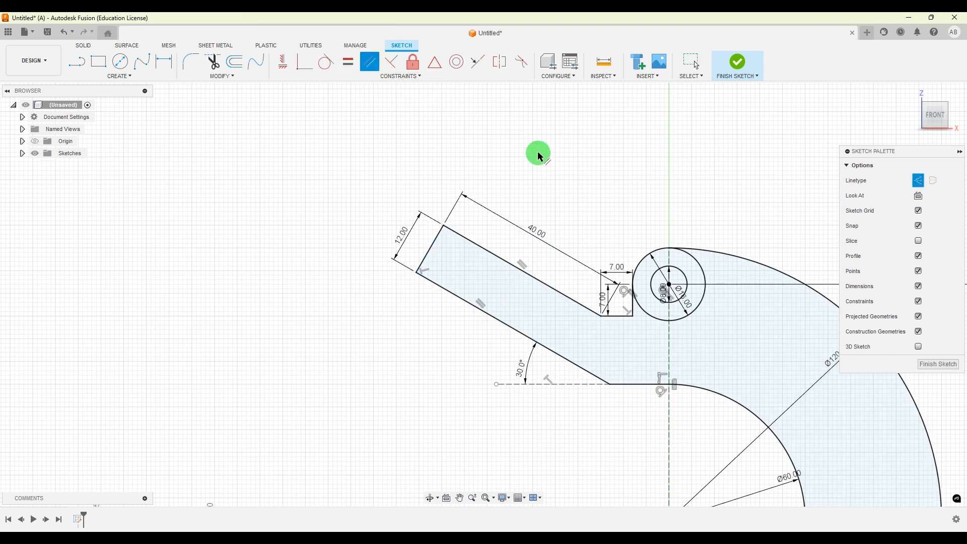
left_click(444, 225)
Step: Trim the 16 mm circle down to its upper-left quarter, joining the outer arc to the short vertical line
scroll(444, 225, "down", 3)
scroll(599, 226, "up", 1)
scroll(492, 263, "down", 1)
scroll(671, 251, "up", 2)
scroll(444, 219, "up", 1)
scroll(487, 206, "down", 1)
scroll(450, 239, "down", 2)
scroll(649, 402, "up", 2)
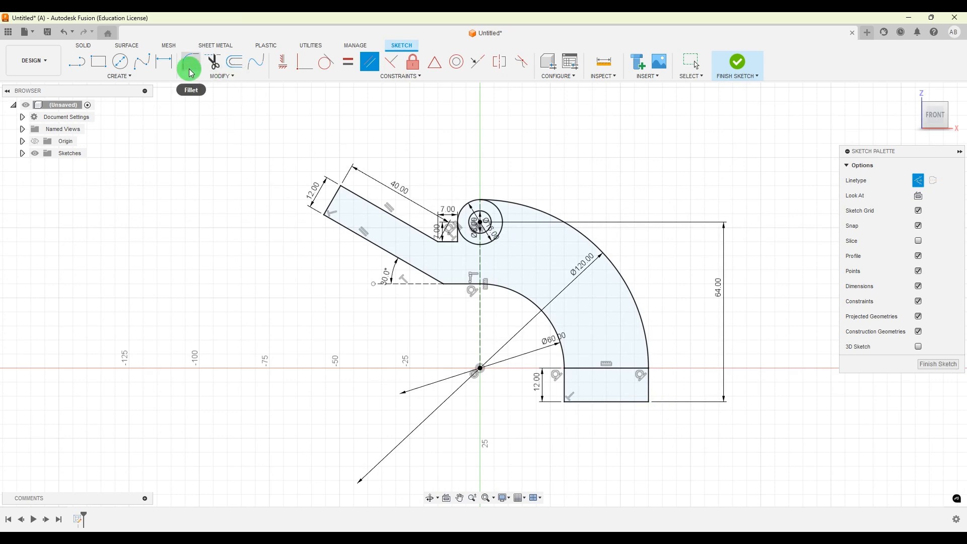
left_click(212, 61)
scroll(520, 209, "up", 1)
left_click(493, 218)
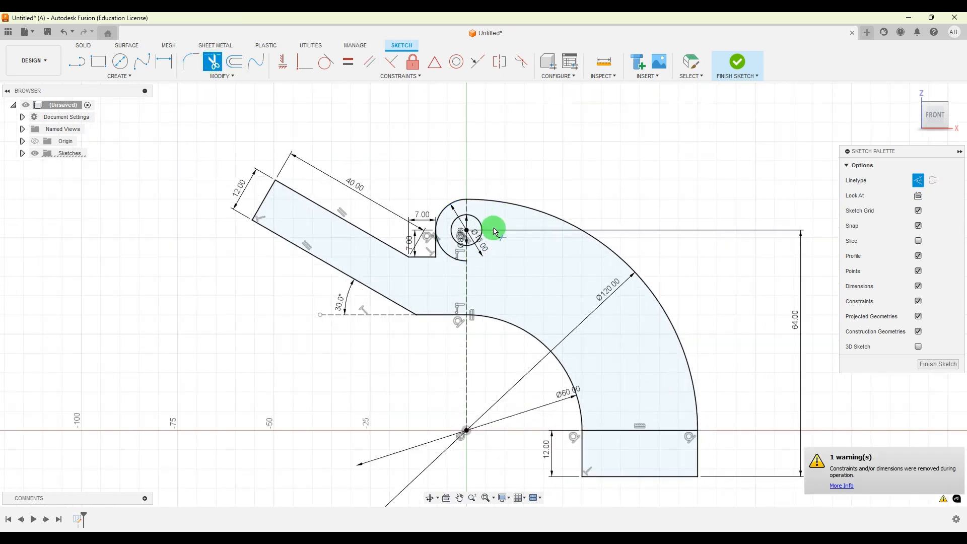
scroll(516, 234, "down", 2)
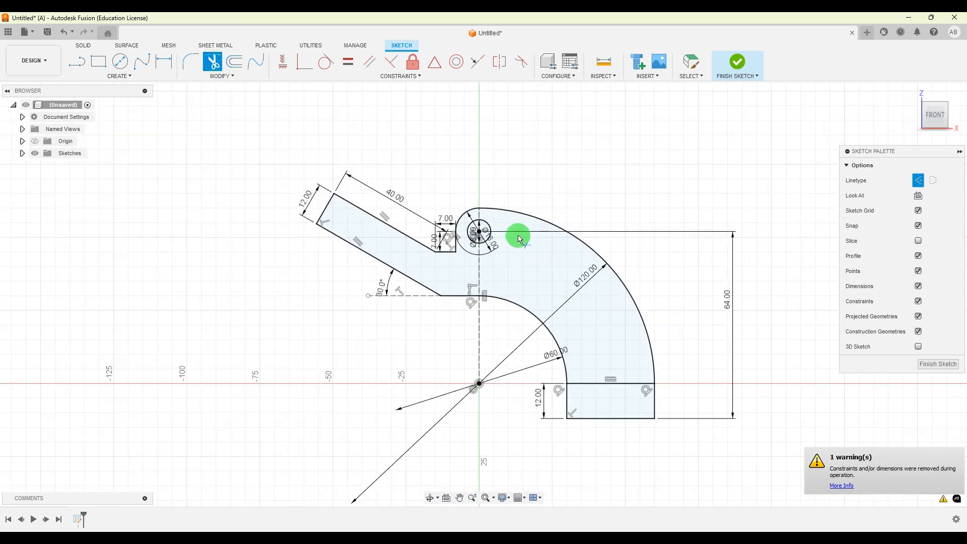
Step: Check the reference drawing and sketch a solid horizontal line across the curved body between the inner and outer arcs, above the foot
key("alt+Tab")
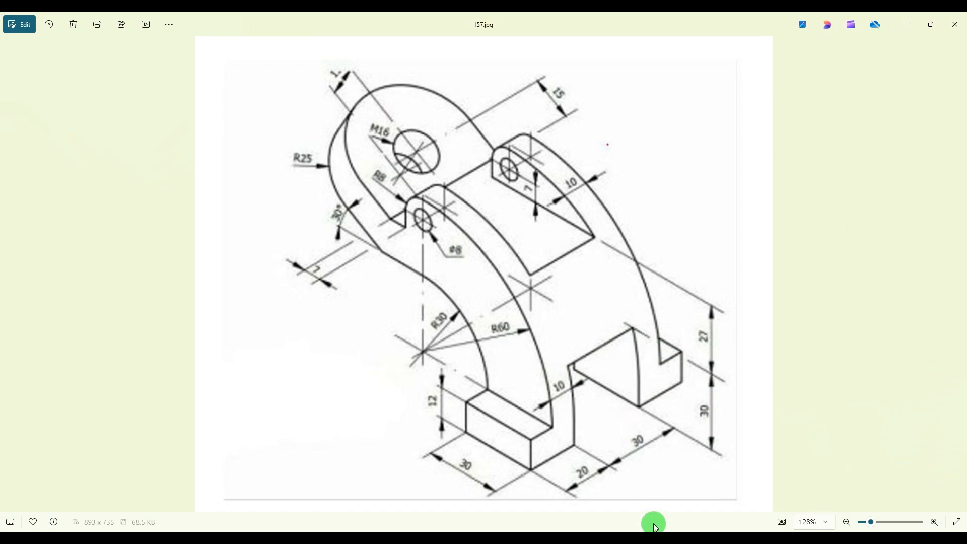
key("alt+Tab")
left_click(76, 62)
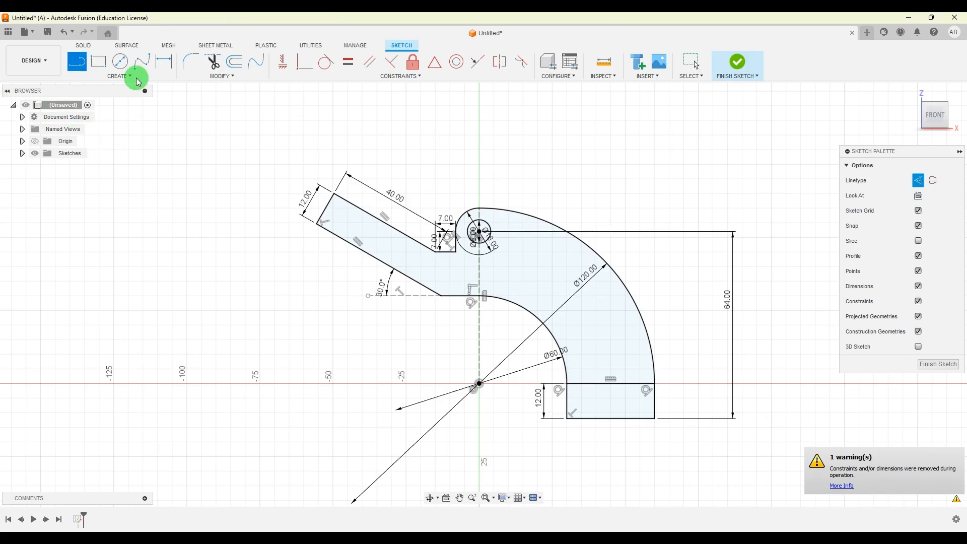
scroll(554, 280, "up", 1)
left_click(553, 344)
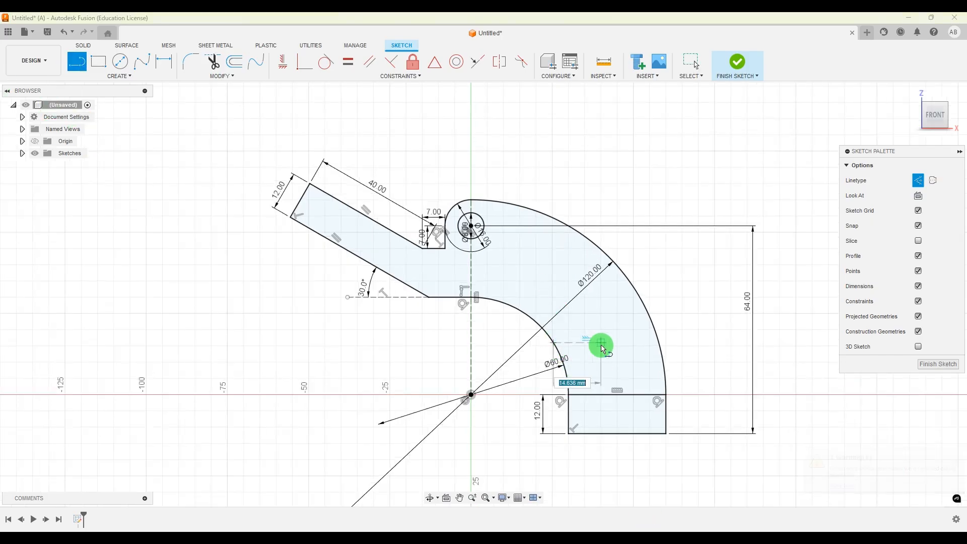
left_click(919, 180)
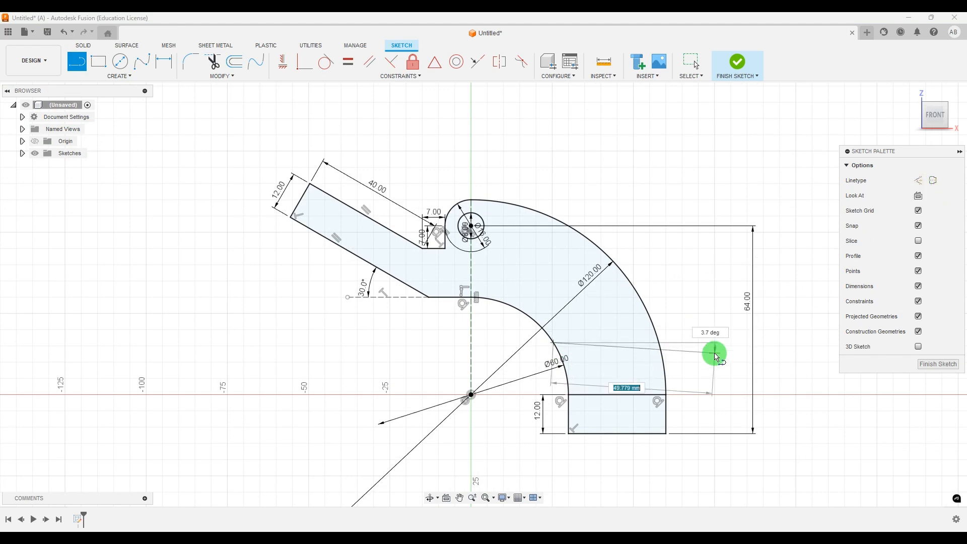
double_click(658, 343)
Step: Dimension the new horizontal line to 30 mm above the foot's bottom edge
left_click(165, 63)
left_click(628, 433)
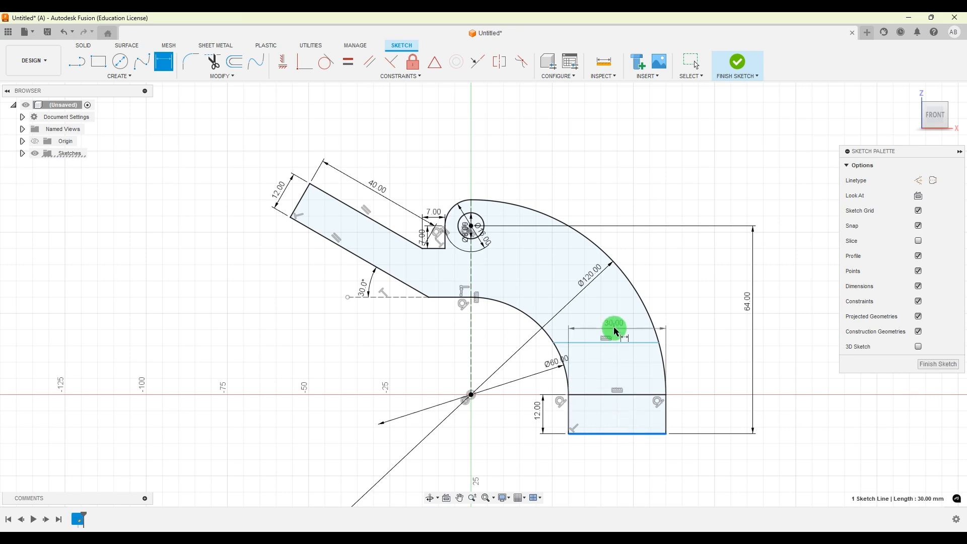
left_click(627, 342)
left_click(719, 382)
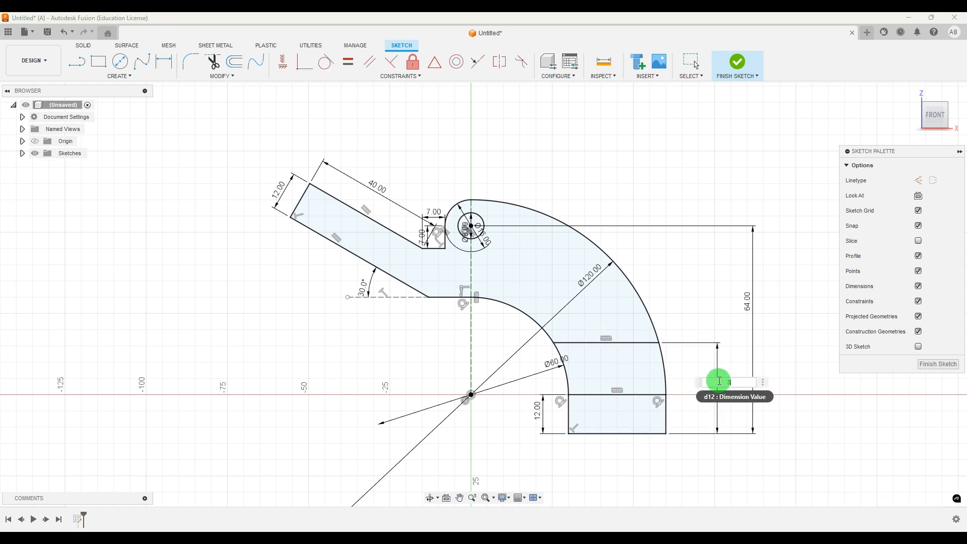
key("Return")
key("Escape")
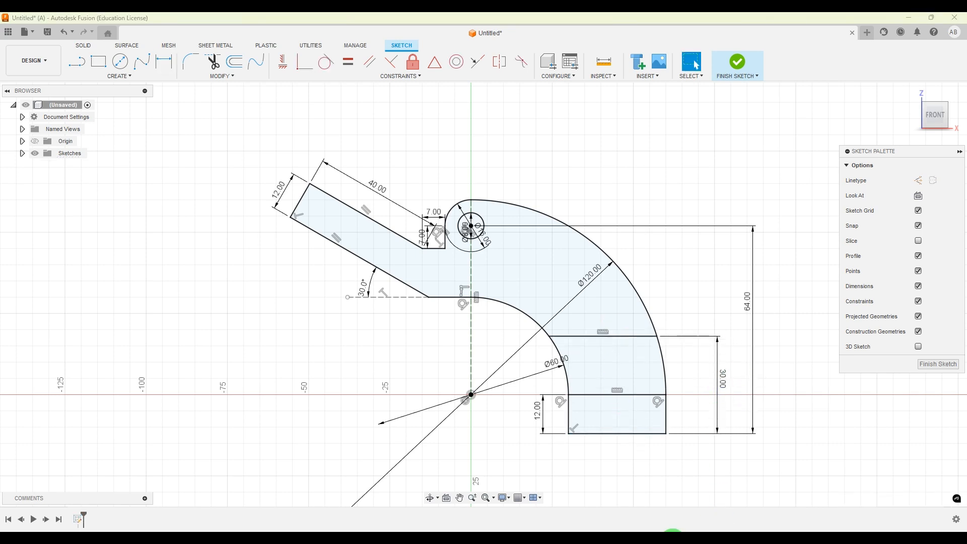
Step: Check the reference drawing and draw a horizontal line from the lower end of the short vertical line to the outer arc
left_click(672, 540)
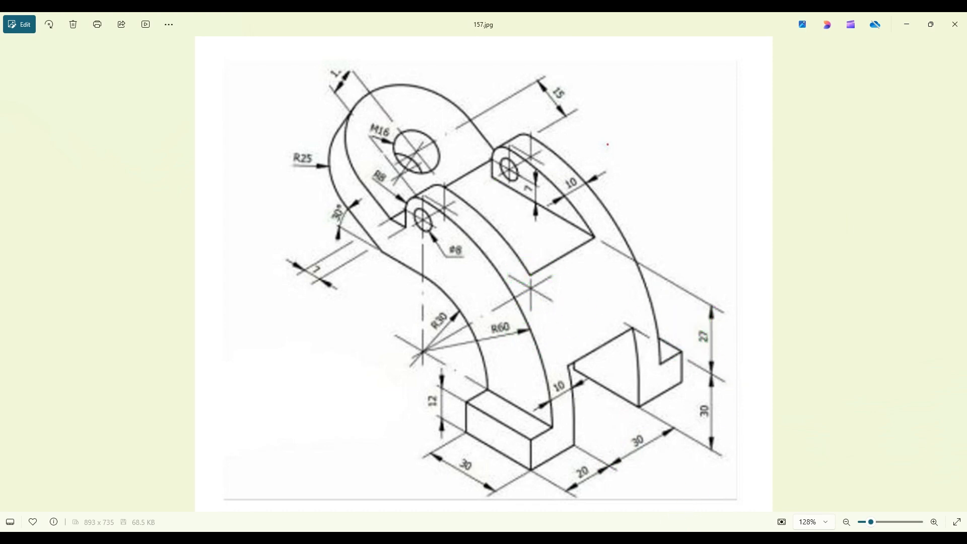
left_click(632, 480)
left_click(77, 62)
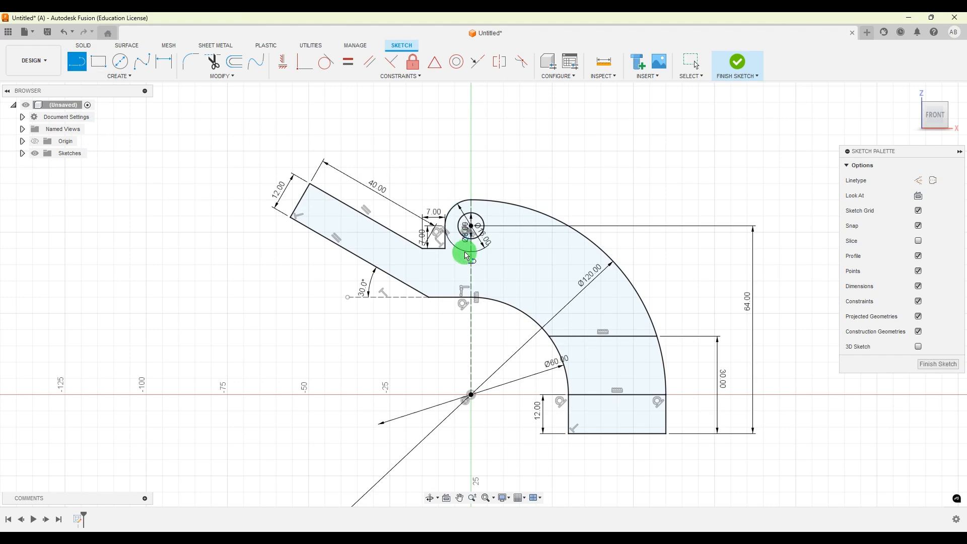
scroll(451, 253, "up", 1)
left_click(445, 249)
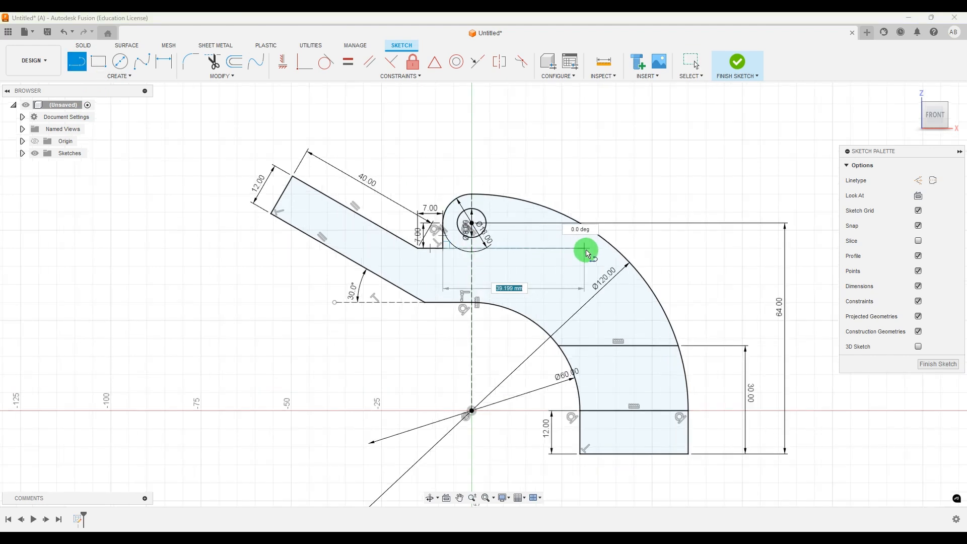
left_click(619, 250)
key("Escape")
scroll(542, 204, "down", 2)
scroll(548, 209, "down", 2)
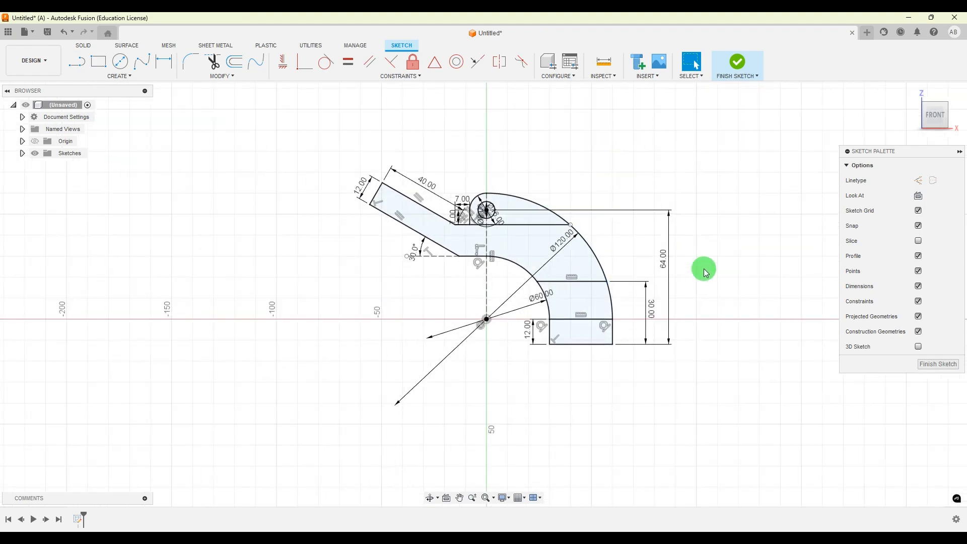
Step: Compare the sketch with the reference drawing and finish the sketch
left_click(629, 538)
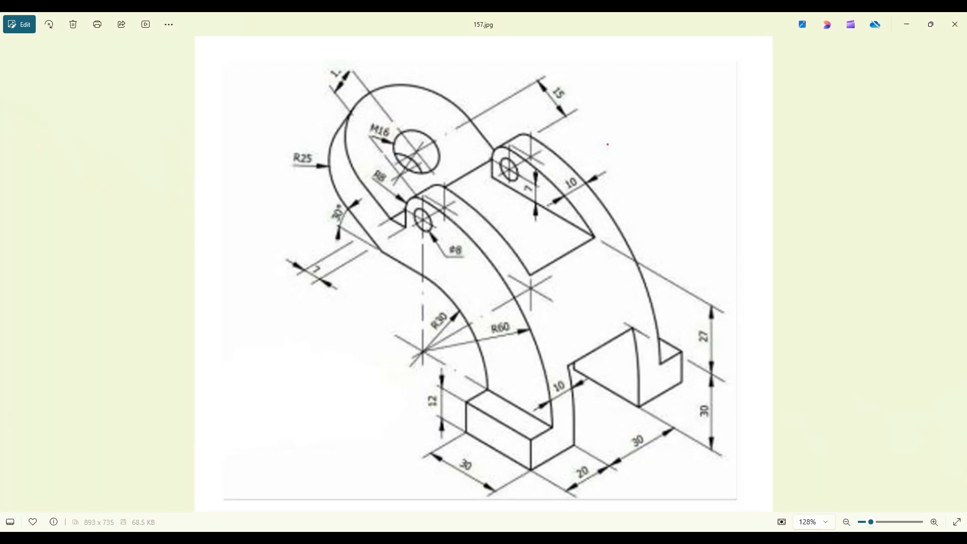
key("alt+Tab")
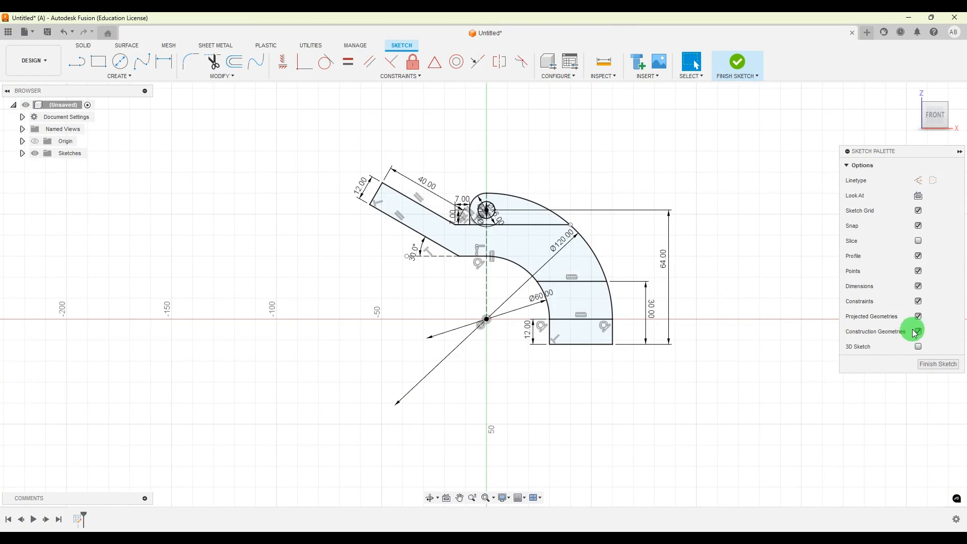
left_click(935, 369)
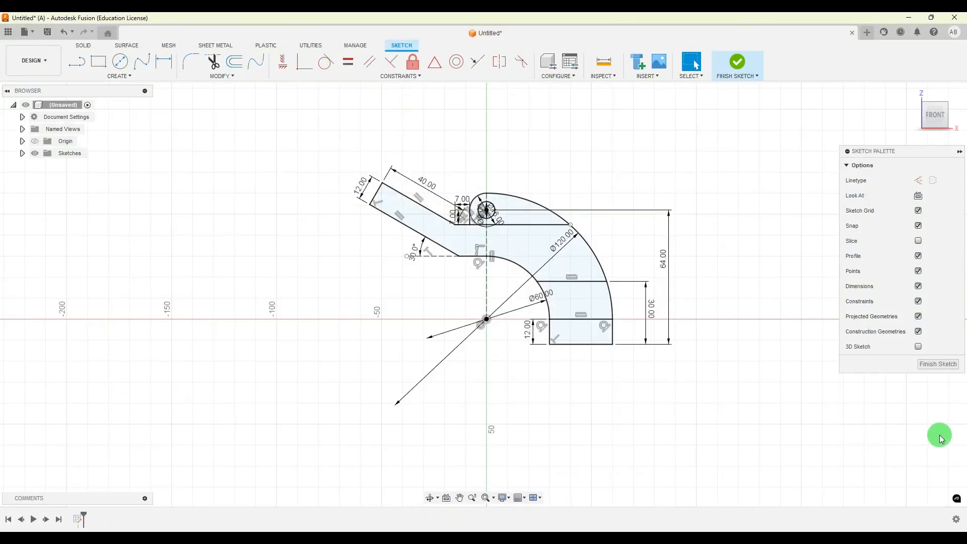
left_click(937, 364)
mouse_move(802, 287)
middle_mouse_down("shift")
mouse_move(767, 310)
mouse_move(771, 300)
middle_mouse_up("shift")
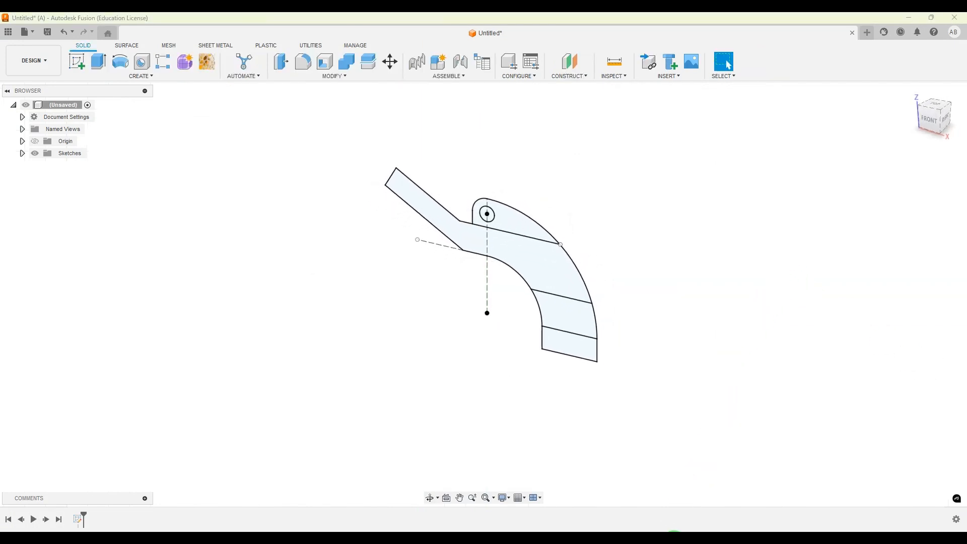
Step: Check the width in the reference drawing and extrude the foot rectangle symmetrically as a new body with a whole length of 70 mm
left_click(674, 541)
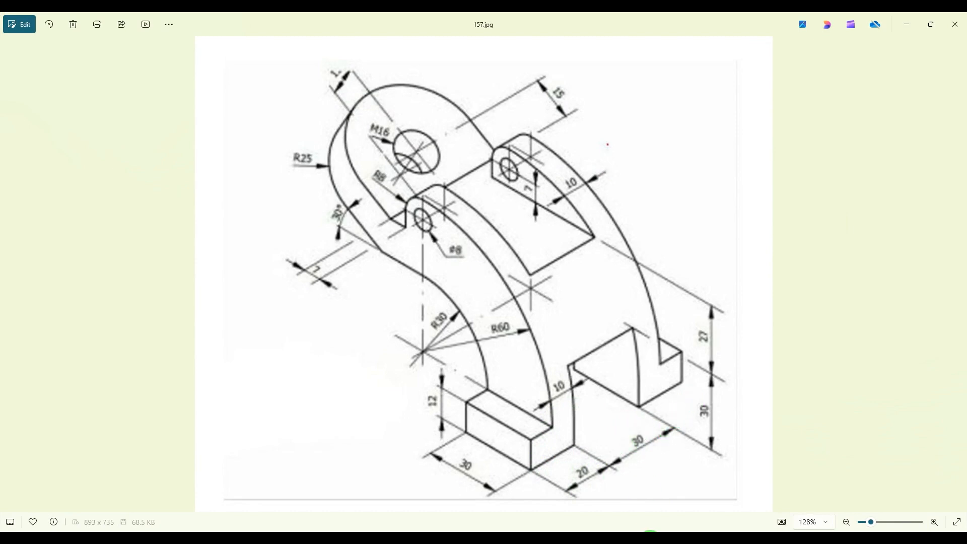
left_click(651, 533)
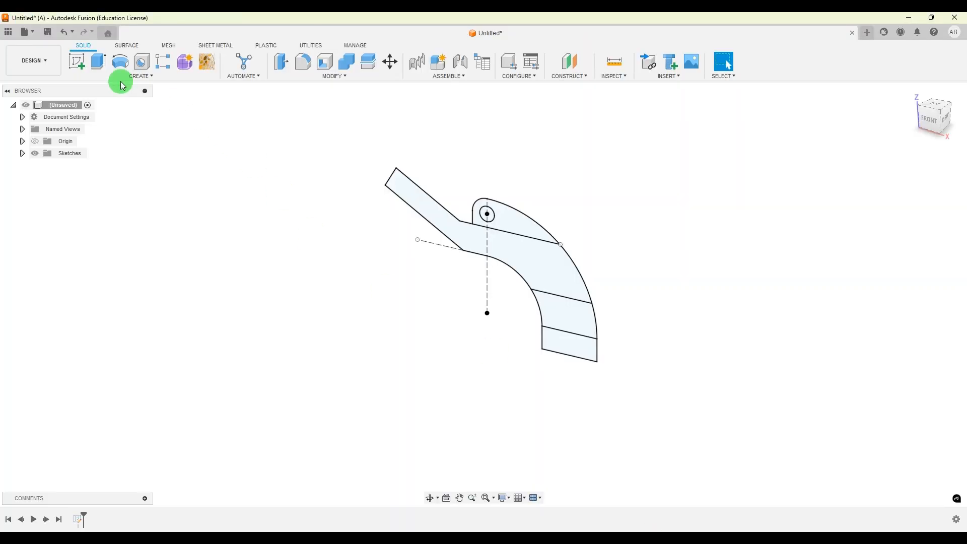
left_click(103, 66)
left_click(567, 348)
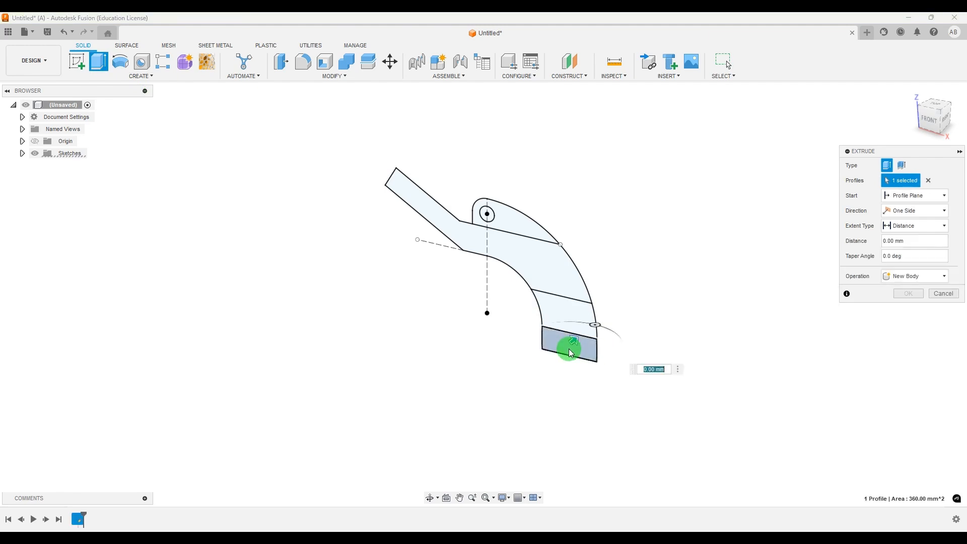
left_click(914, 210)
left_click(910, 243)
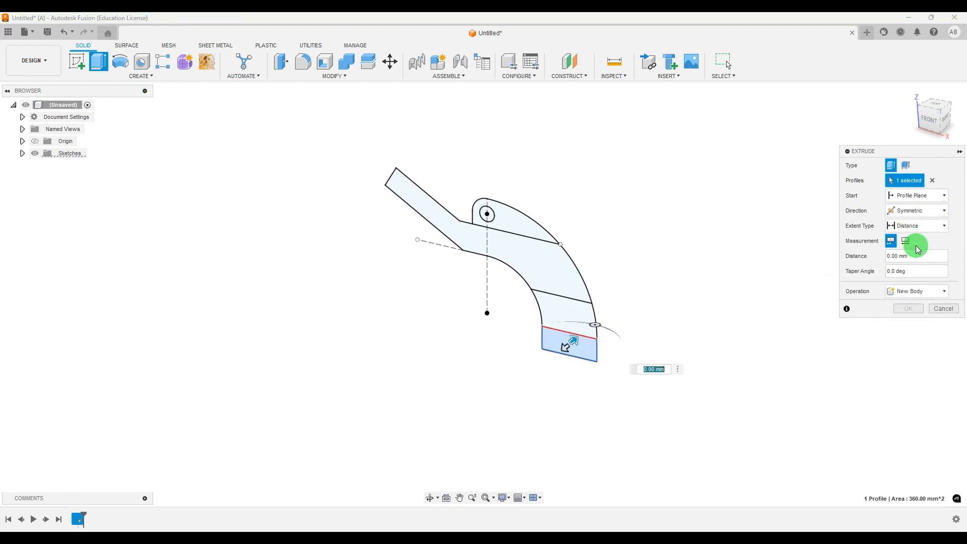
left_click(911, 244)
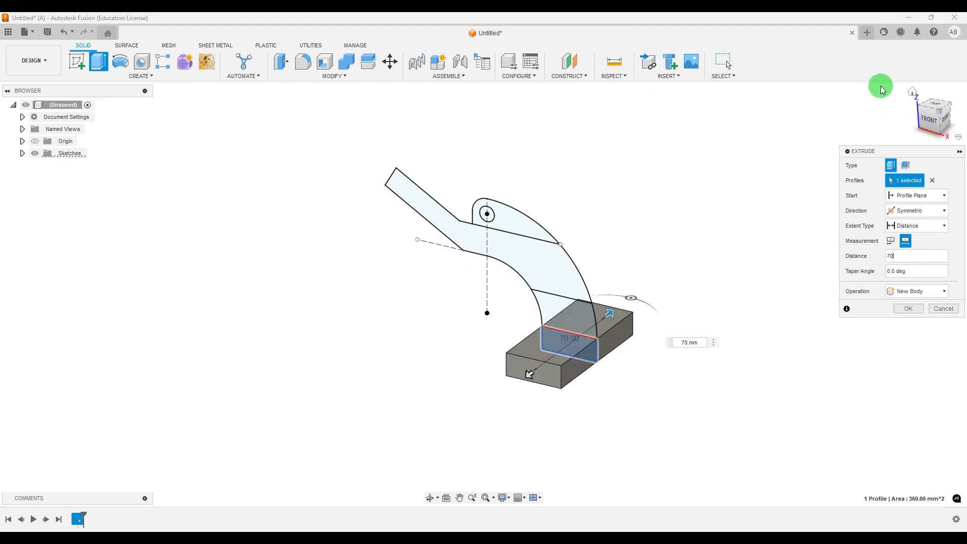
left_click(909, 309)
middle_click_drag(768, 305, 771, 311, "shift")
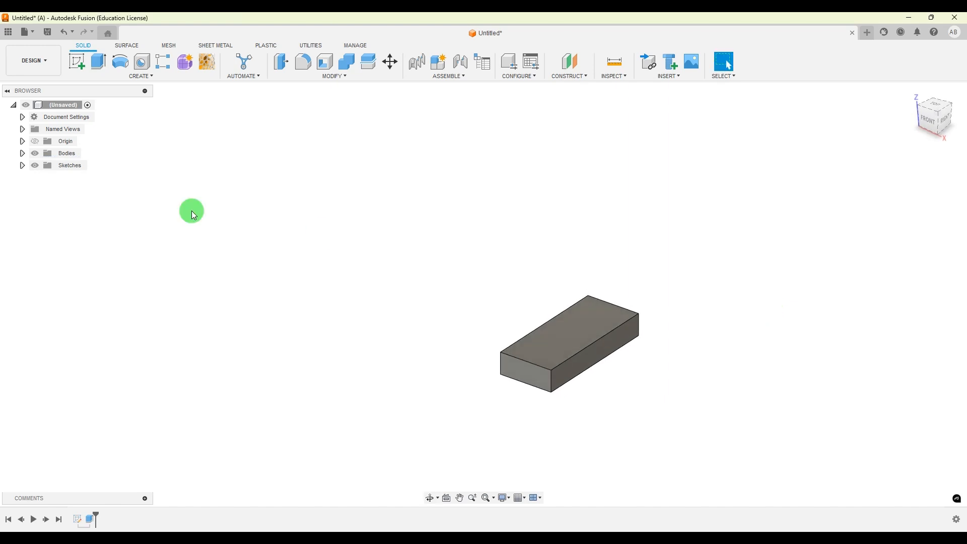
Step: Make Sketch1 visible again and check the curved body's width in the reference drawing
left_click(22, 165)
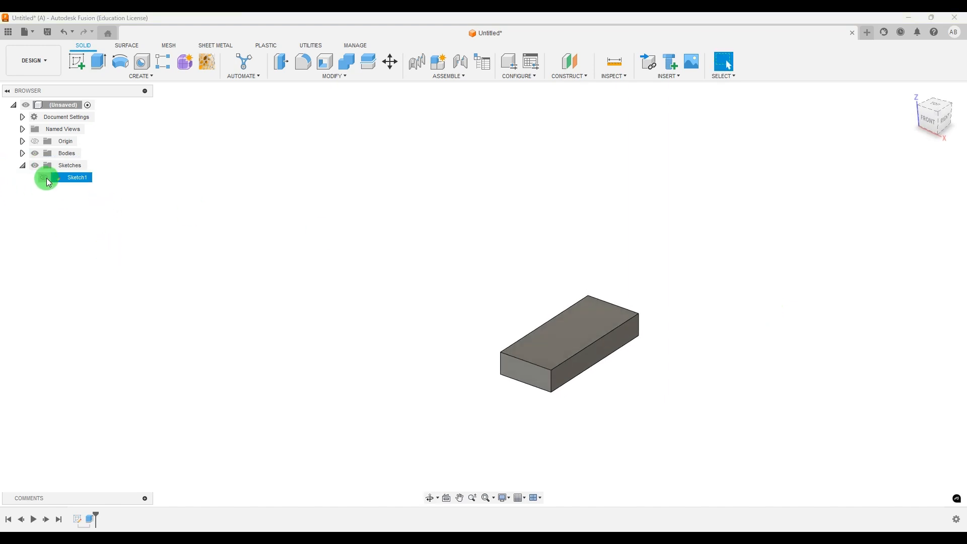
left_click(44, 177)
key("alt+Tab")
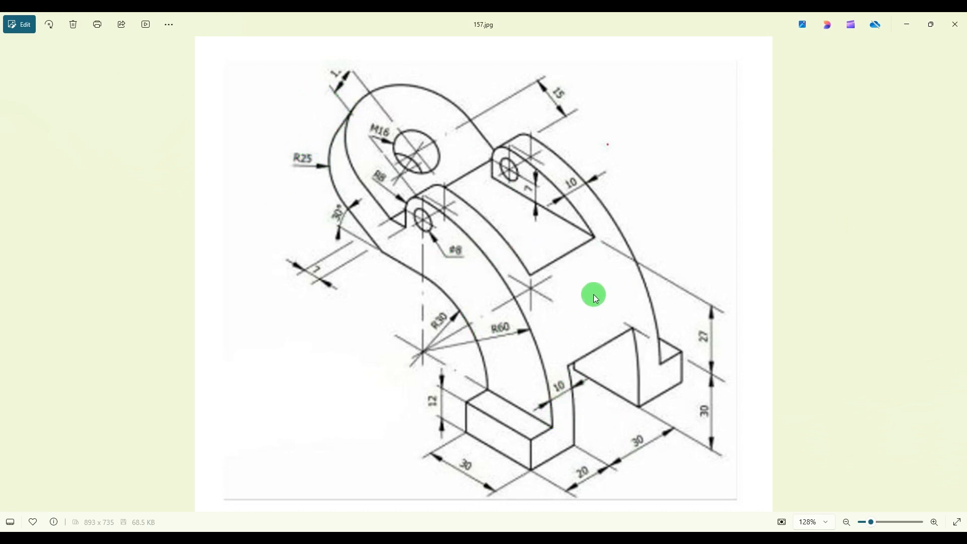
key("alt+Tab")
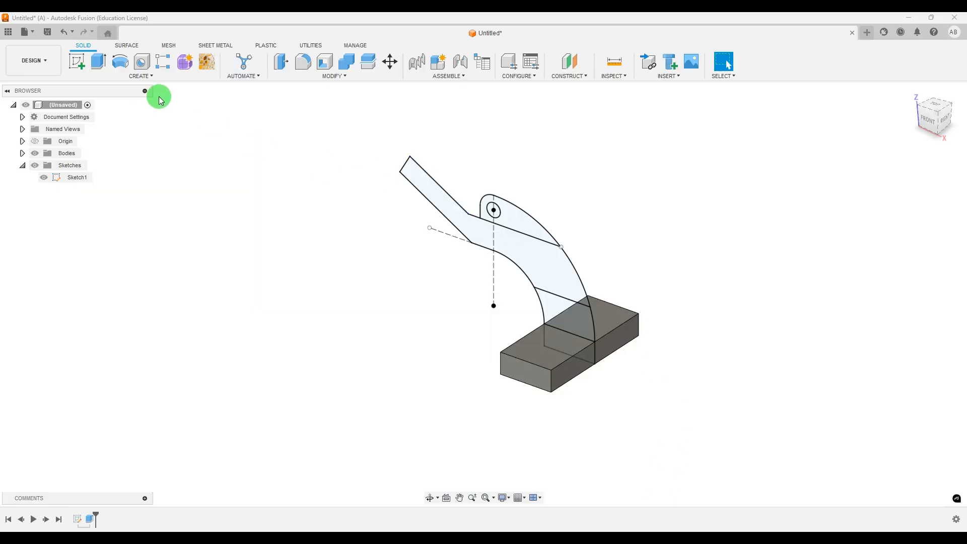
Step: Extrude the three curved-body and arm profiles, leaving out the hole, symmetrically to a whole length of 50 mm, joined to the foot
left_click(100, 67)
left_click(546, 327)
left_click(525, 255)
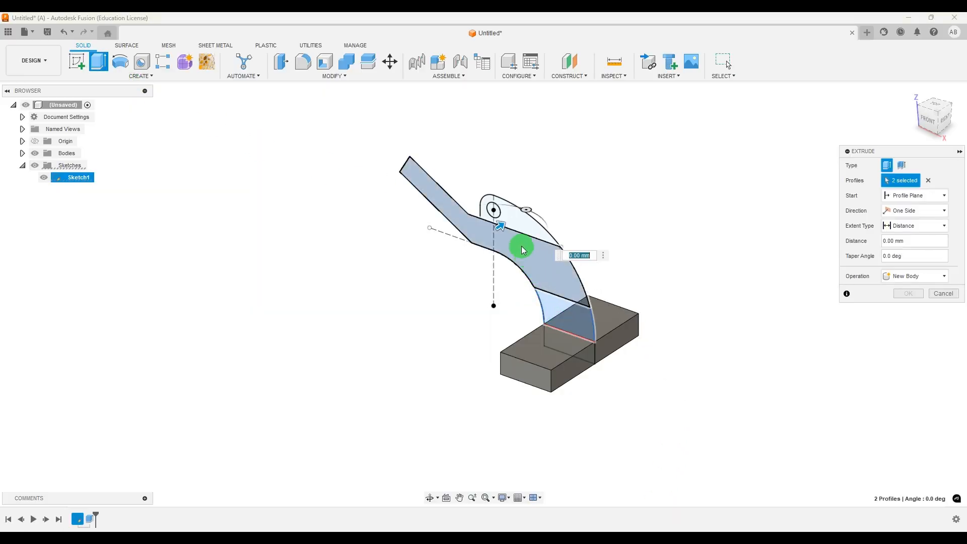
left_click(522, 223)
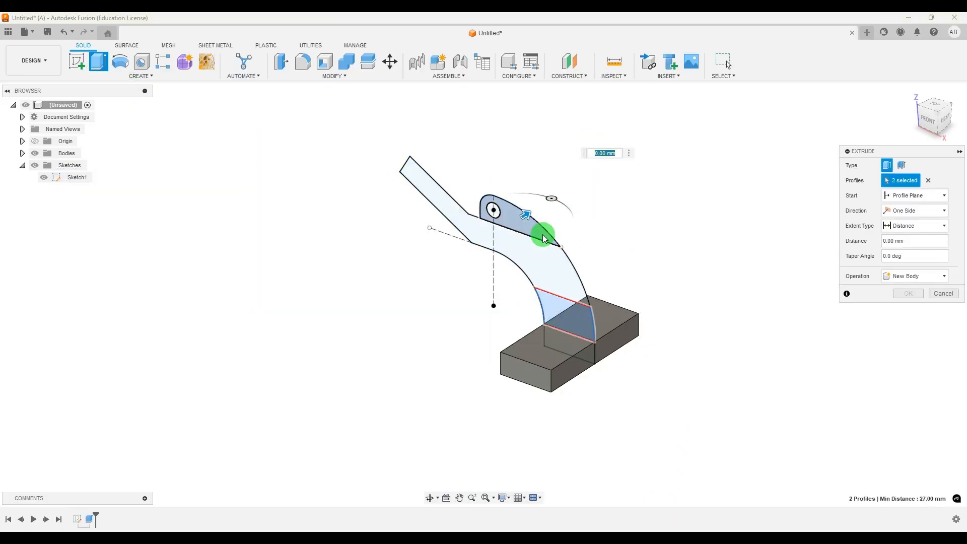
left_click(906, 210)
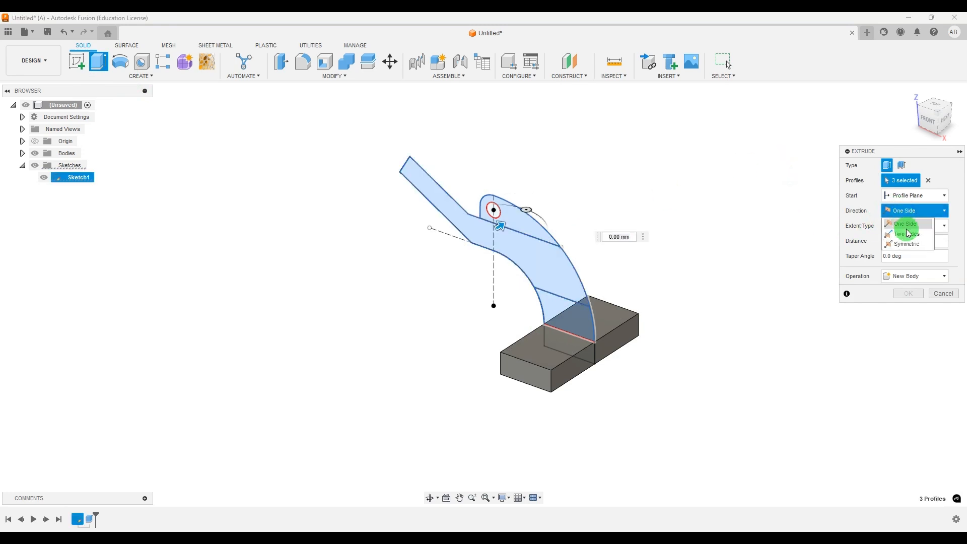
left_click(906, 244)
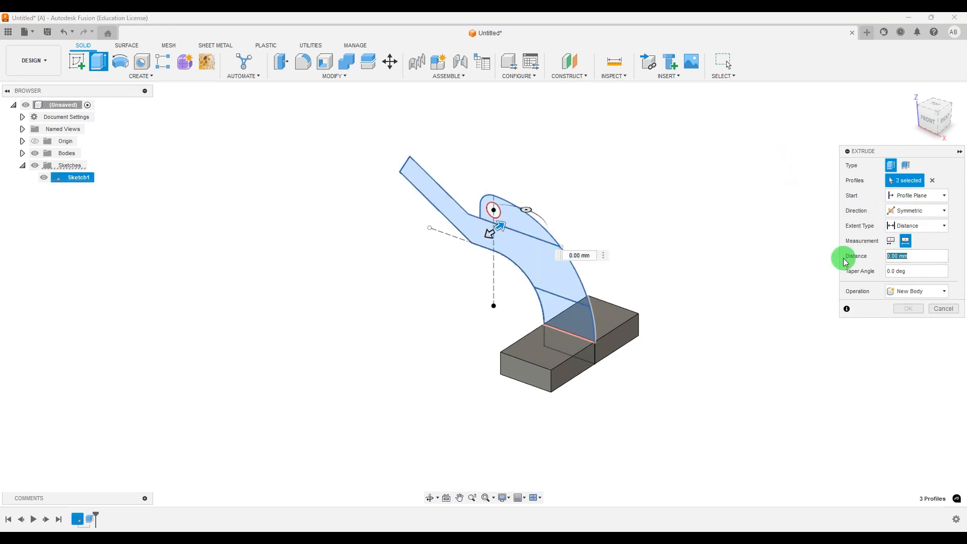
type("50")
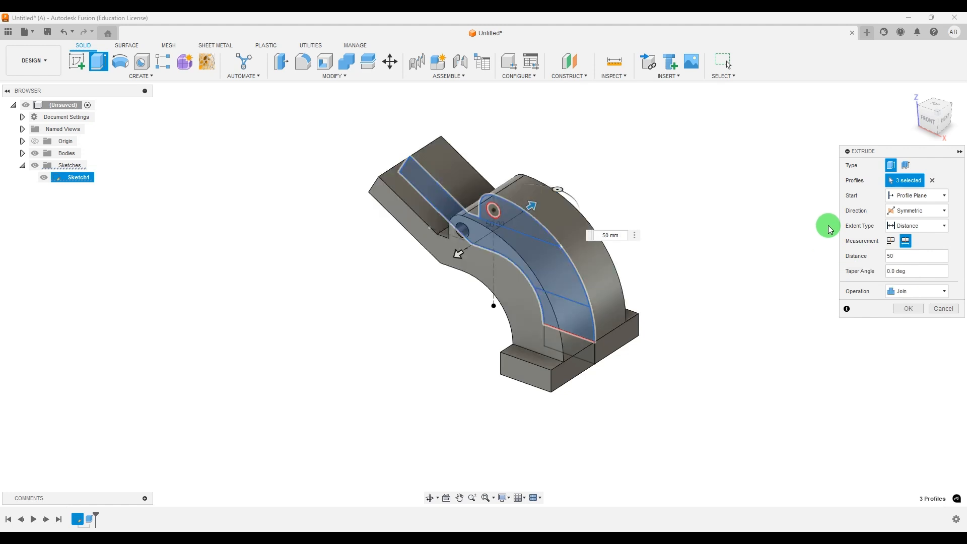
mouse_move(704, 287)
middle_mouse_down("shift")
mouse_move(725, 270)
mouse_move(719, 283)
mouse_move(712, 274)
middle_mouse_up("shift")
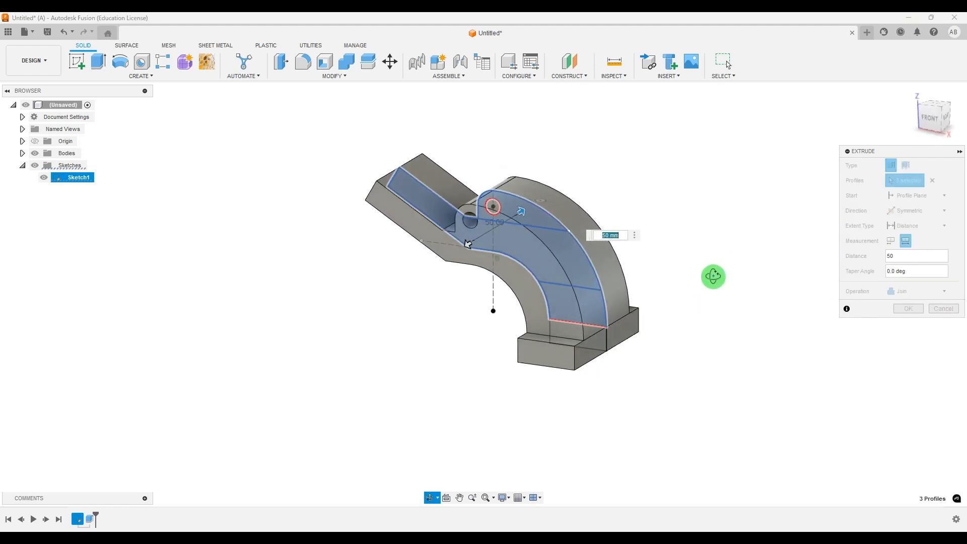
left_click(908, 309)
middle_click_drag(855, 276, 693, 275, "shift")
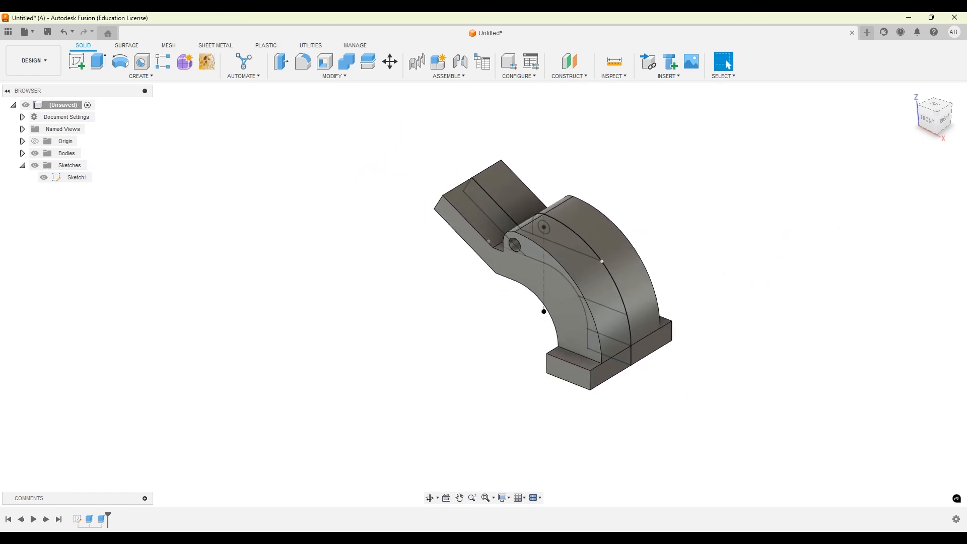
Step: Check the slot dimensions in the 157.jpg reference drawing and hide Body1 in Fusion to expose the sketch profiles
left_click(672, 541)
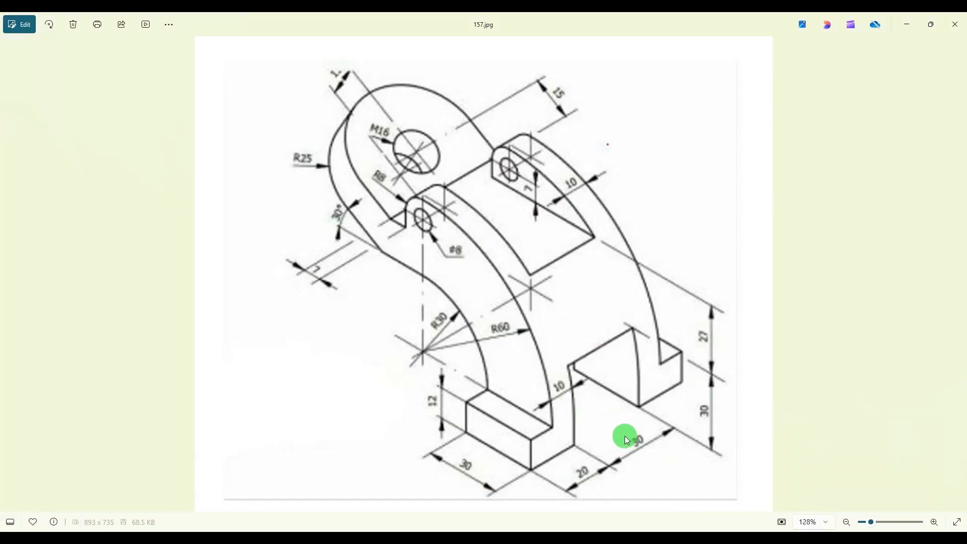
mouse_move(650, 538)
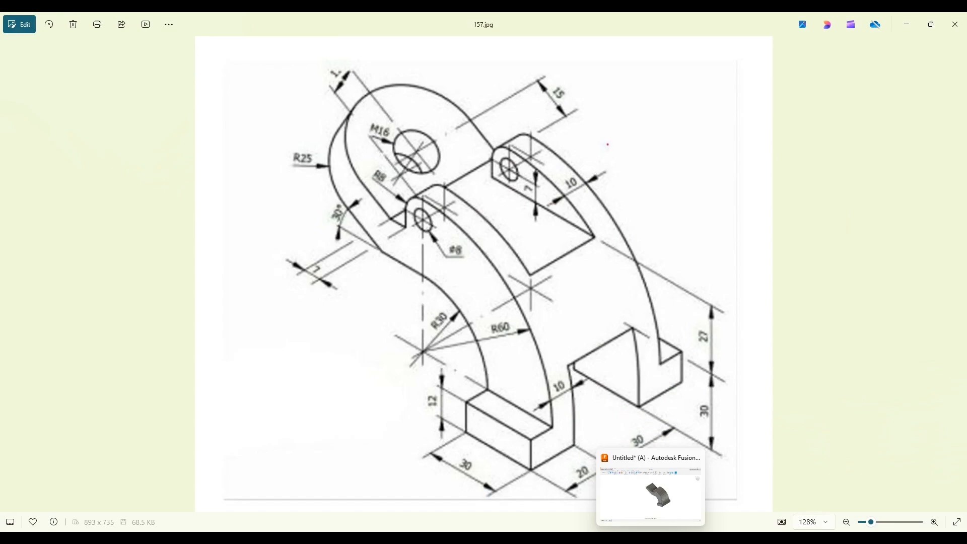
left_click(652, 486)
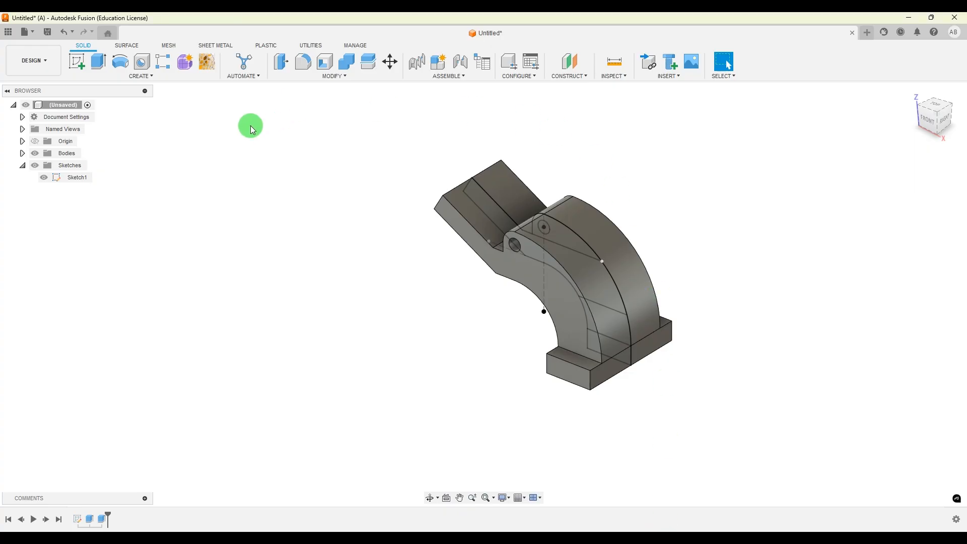
left_click(35, 141)
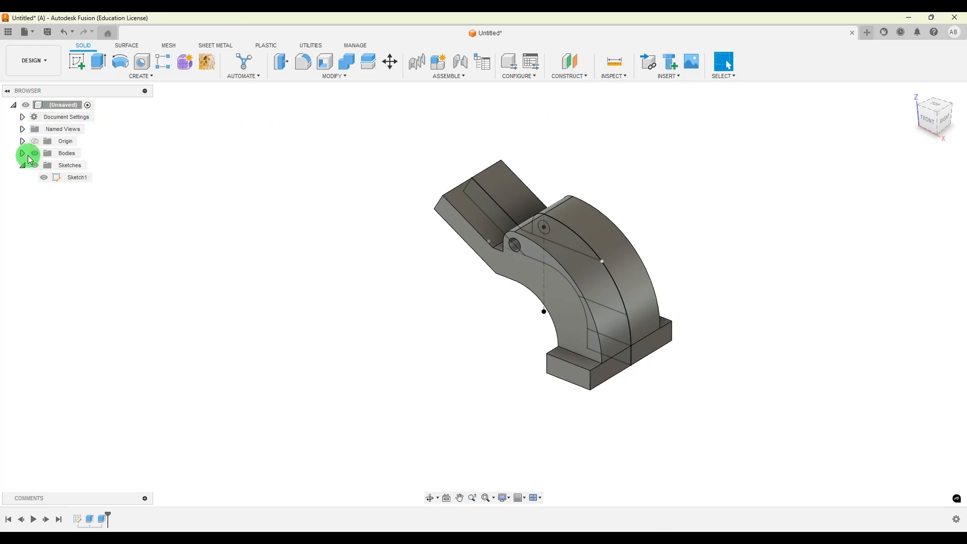
left_click(23, 154)
left_click(44, 166)
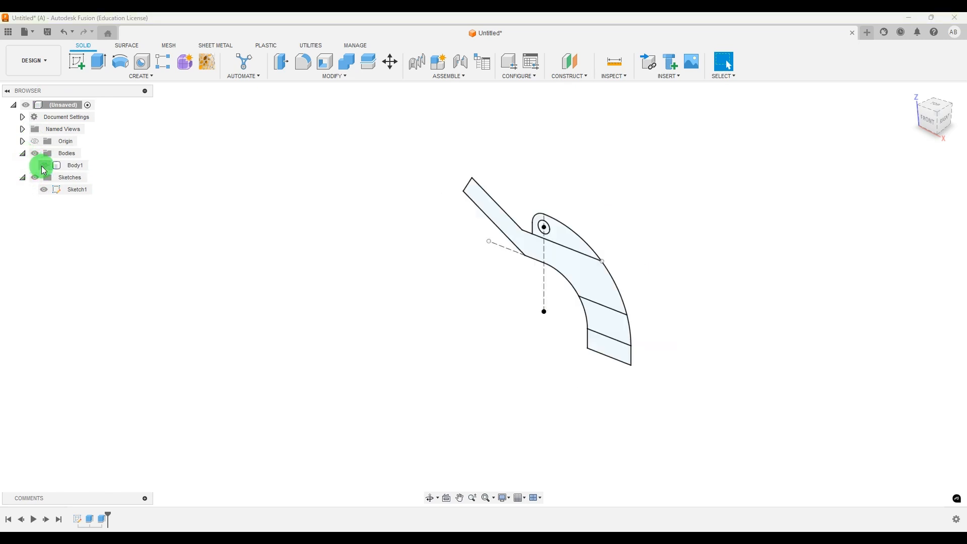
Step: Start an extrusion of the two lowest leg profiles and the ear profile, leaving out the hole, while checking the gap width in the reference drawing
left_click(109, 64)
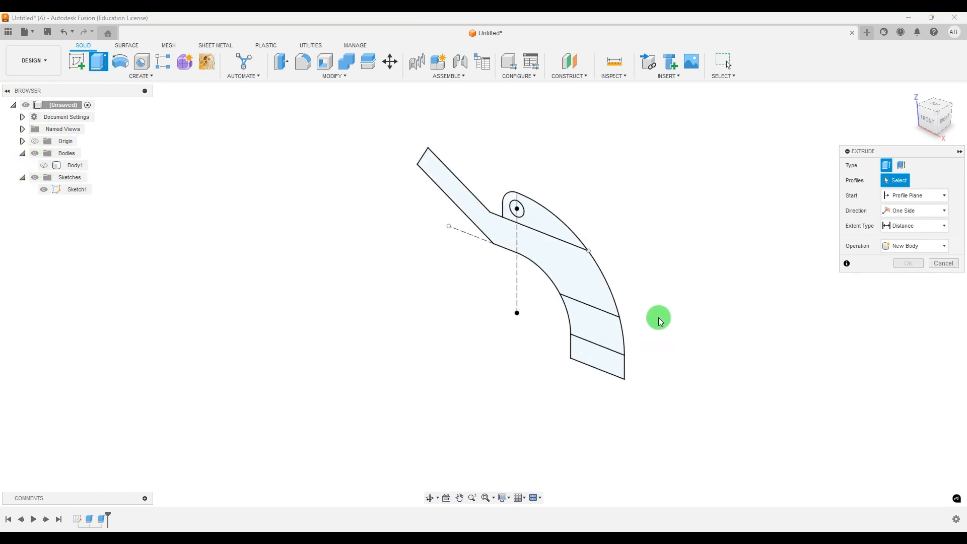
left_click(607, 361)
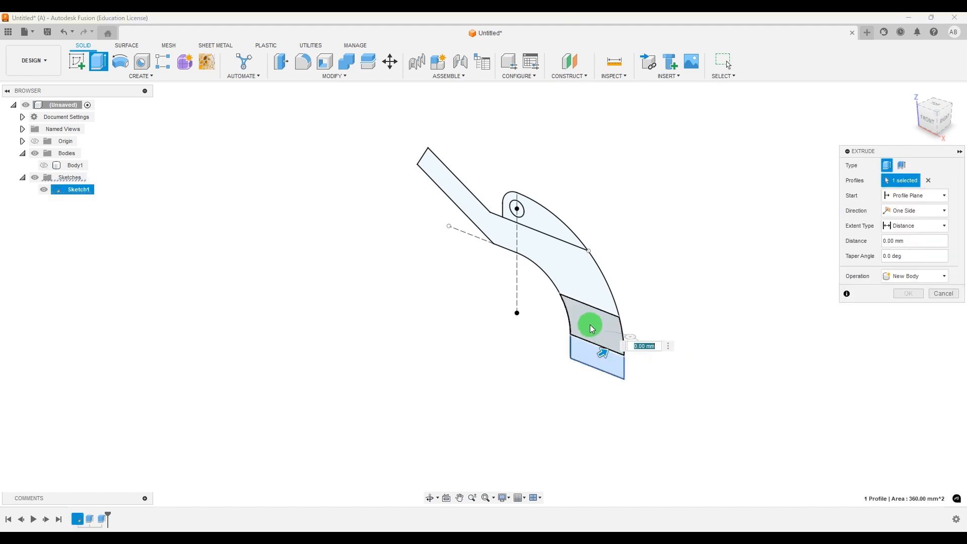
left_click(592, 328)
left_click(682, 535)
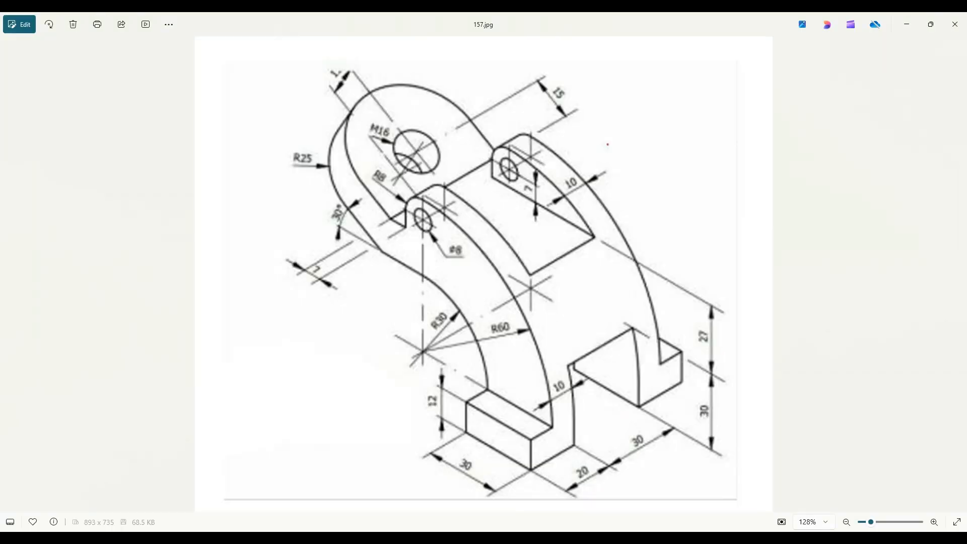
left_click(674, 535)
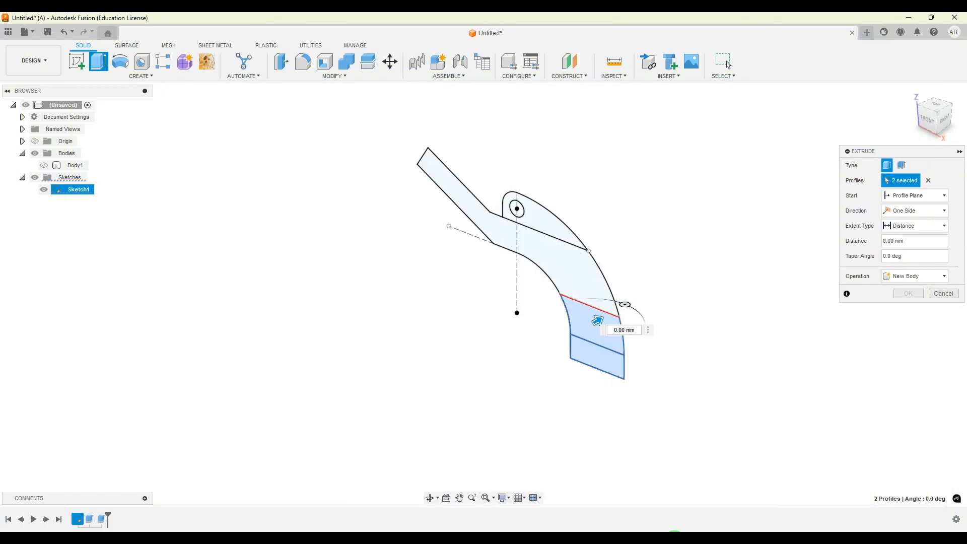
left_click(674, 535)
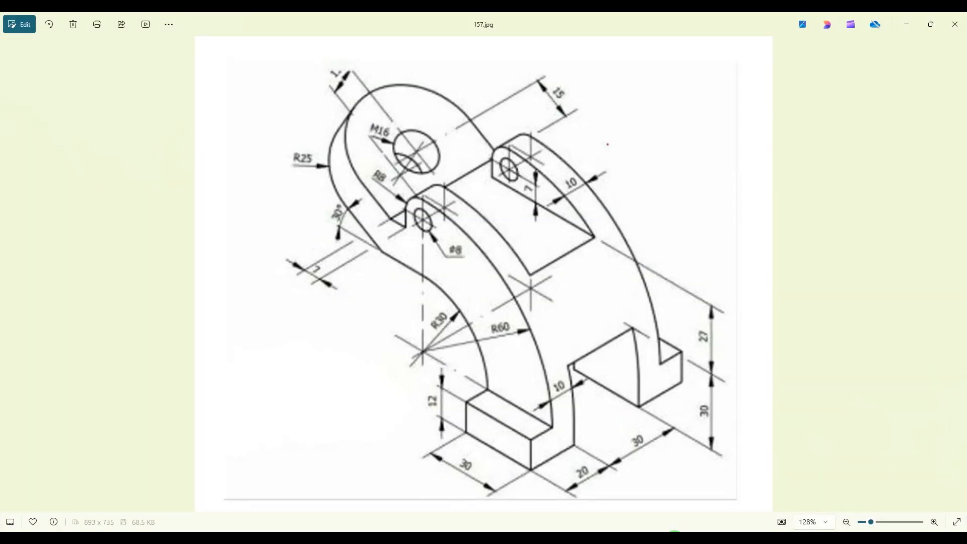
left_click(674, 535)
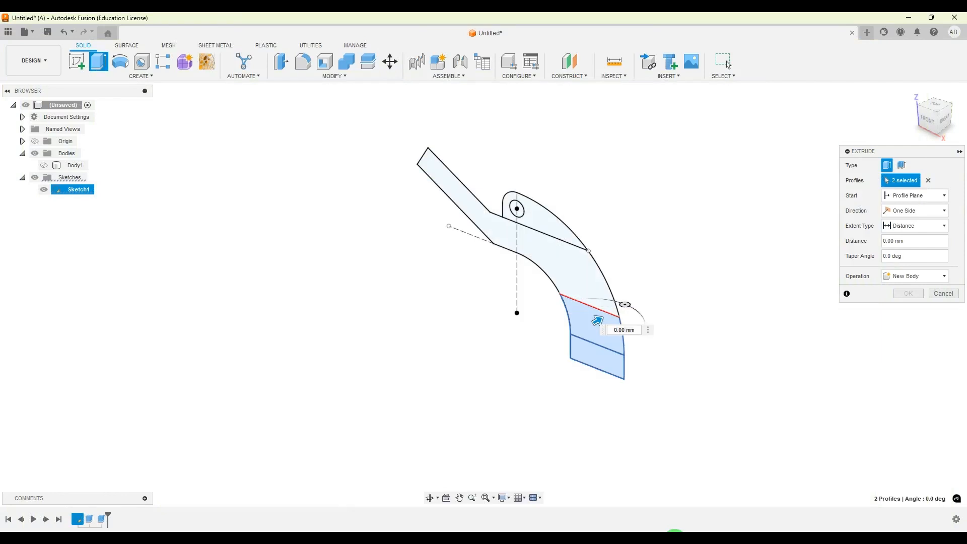
left_click(548, 224)
Step: Show Body1 again and cut the selected profiles symmetrically through it to a whole length of 30 mm
left_click(914, 210)
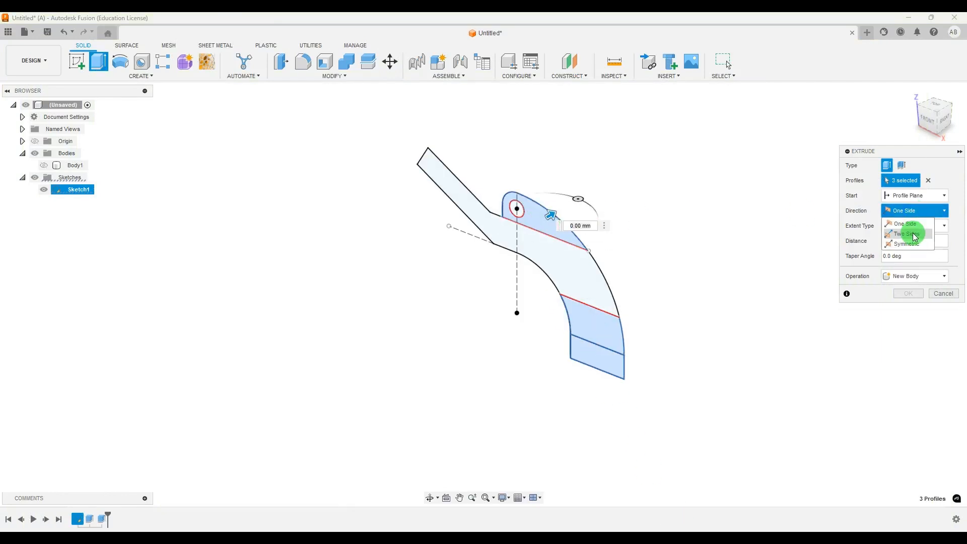
left_click(906, 244)
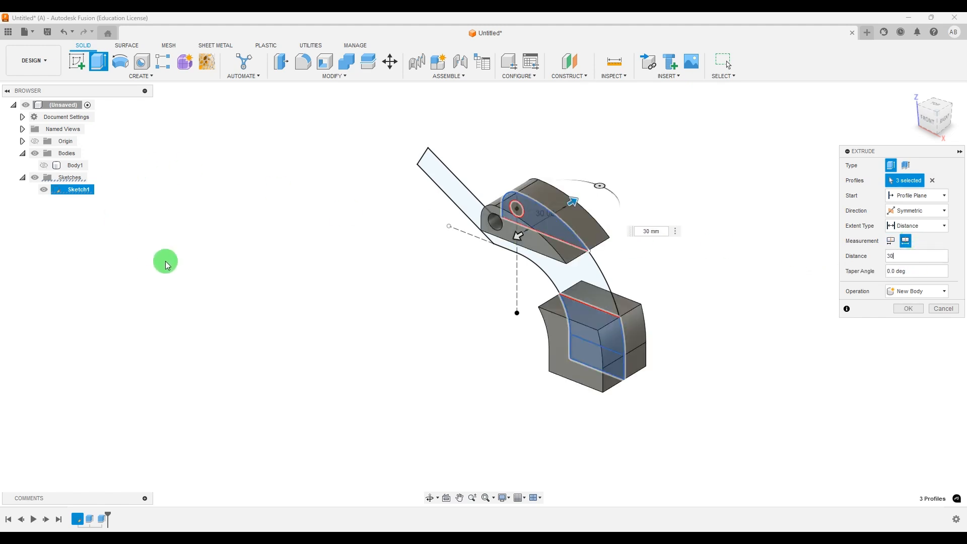
left_click(44, 166)
middle_click_drag(654, 186, 678, 192, "shift")
left_click(914, 323)
mouse_move(757, 263)
middle_mouse_down("shift")
mouse_move(744, 267)
mouse_move(751, 248)
mouse_move(740, 261)
mouse_move(753, 250)
mouse_move(755, 261)
middle_mouse_up("shift")
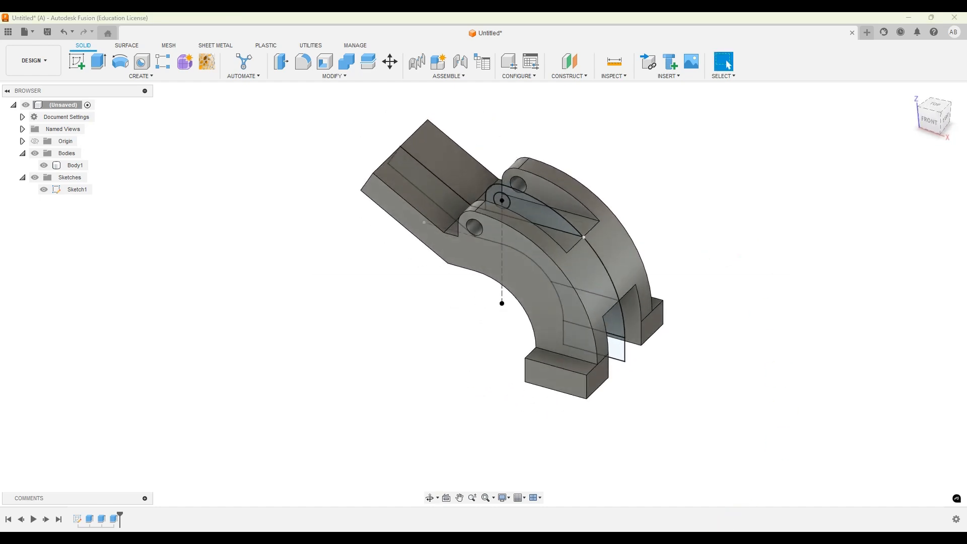
Step: Compare the cut body with the reference drawing and hide Sketch1
key("alt+Tab")
key("alt+Tab")
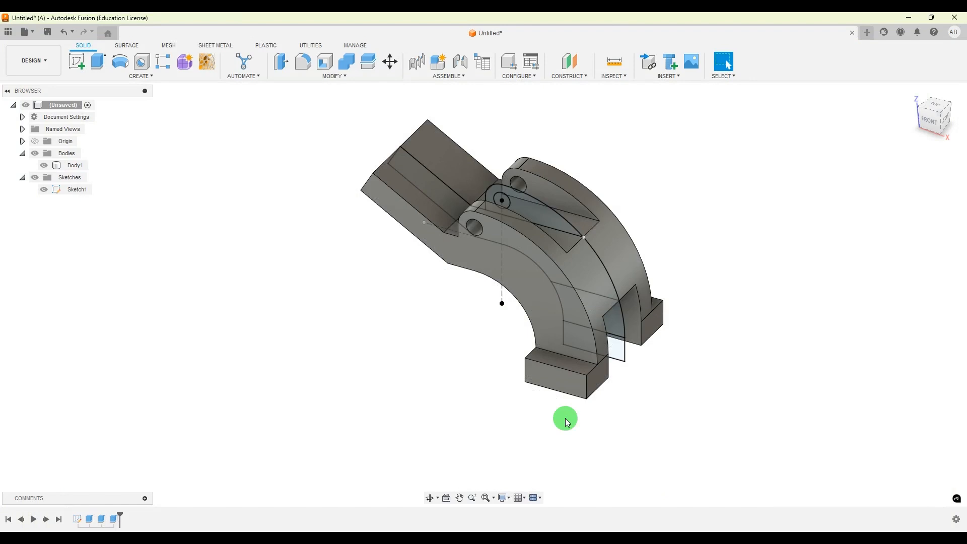
left_click(44, 190)
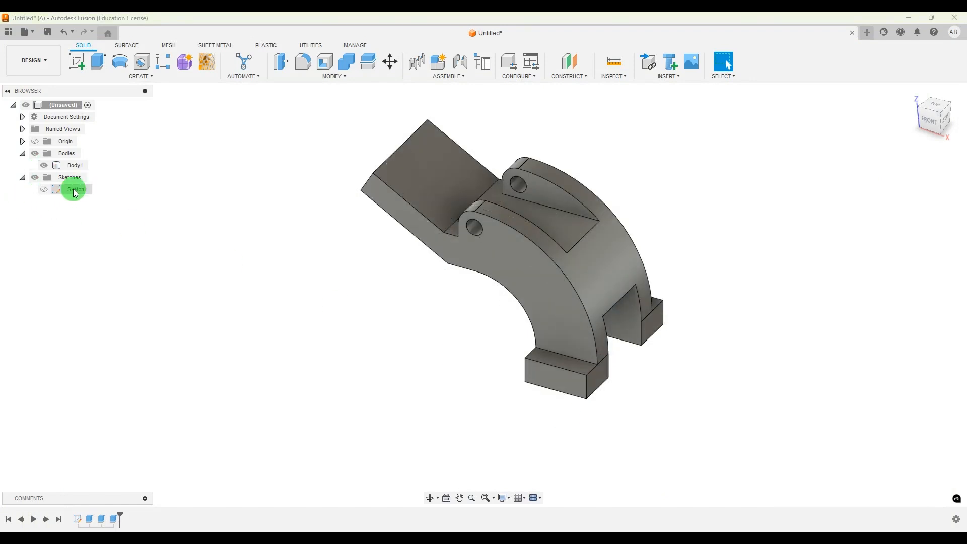
Step: Check the arm's end radius in the reference drawing and apply a full round fillet to the arm's end face
mouse_move(676, 210)
middle_mouse_down("shift")
mouse_move(684, 198)
mouse_move(699, 207)
mouse_move(679, 291)
middle_mouse_up("shift")
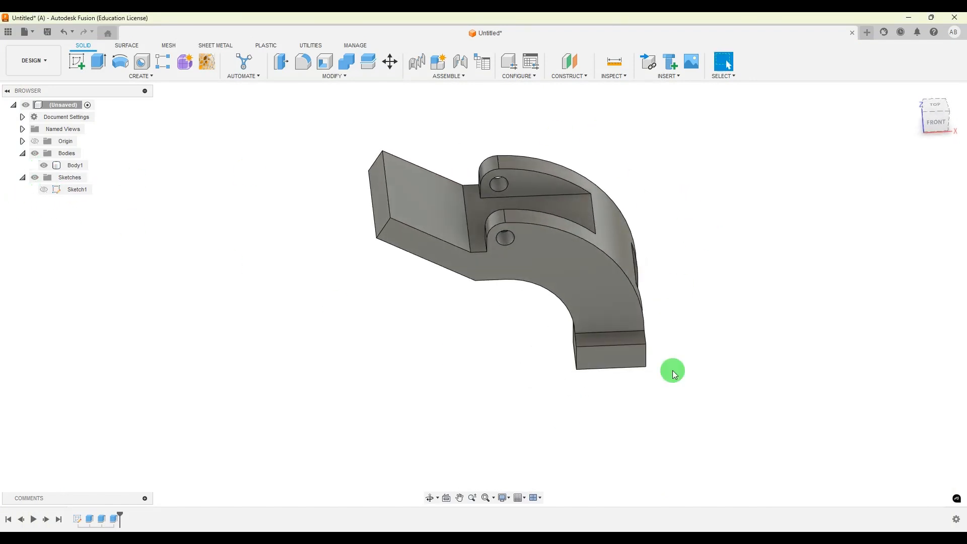
key("alt+Tab")
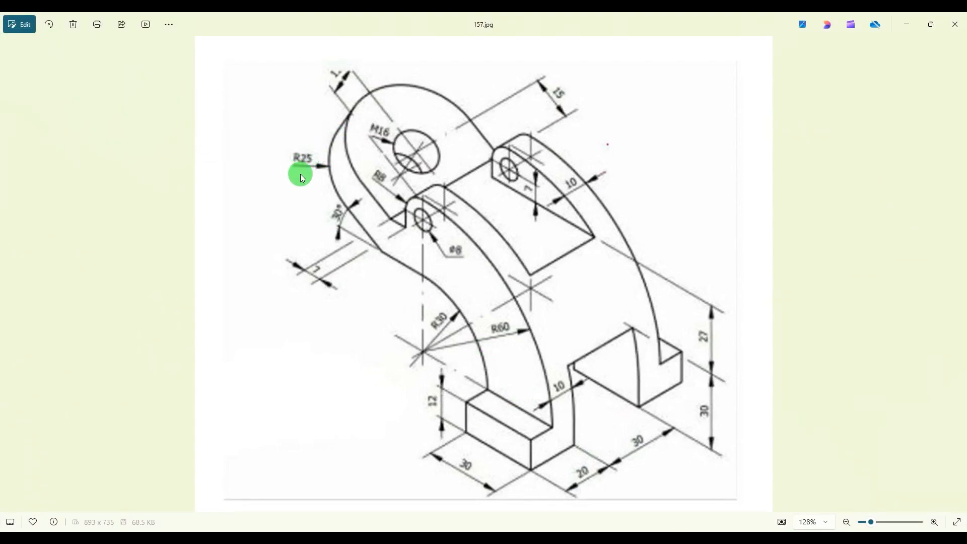
left_click(644, 534)
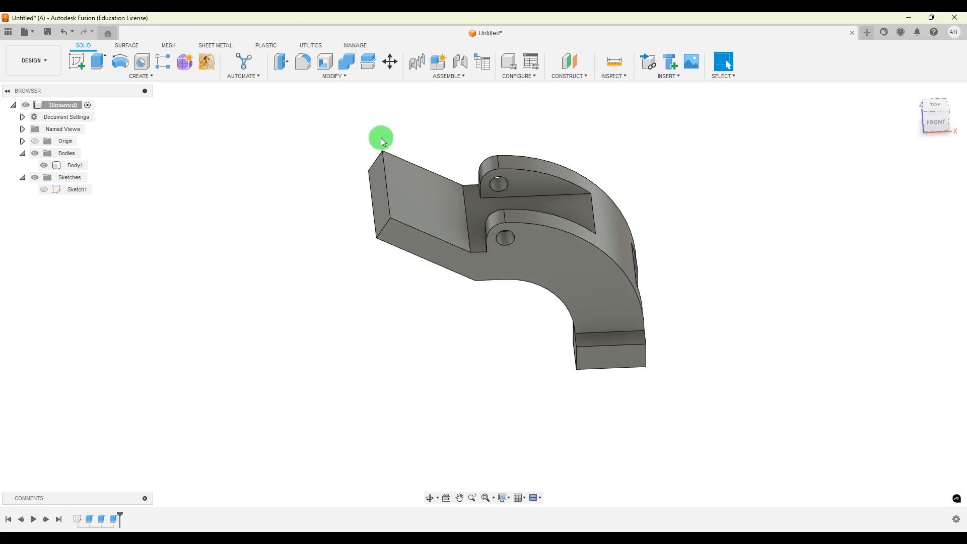
left_click(304, 62)
left_click(878, 165)
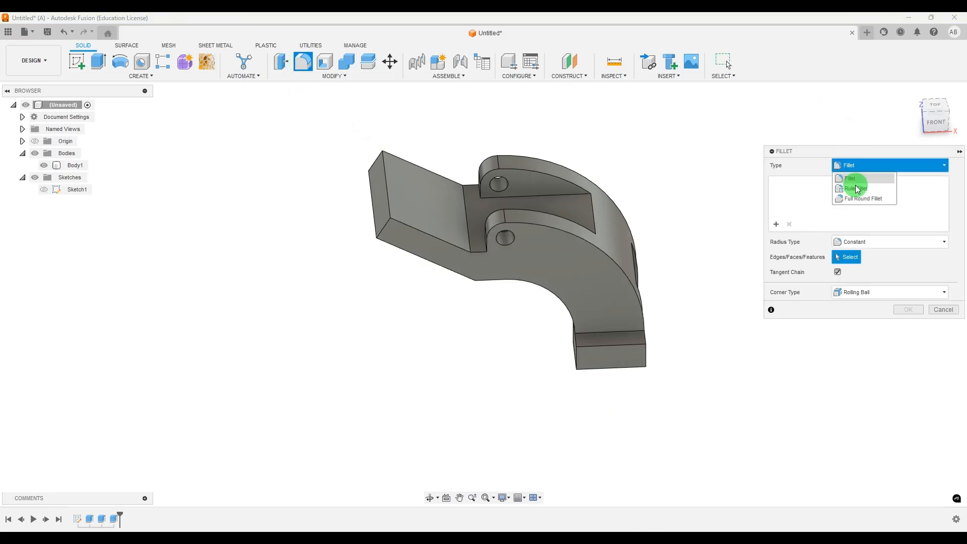
left_click(853, 195)
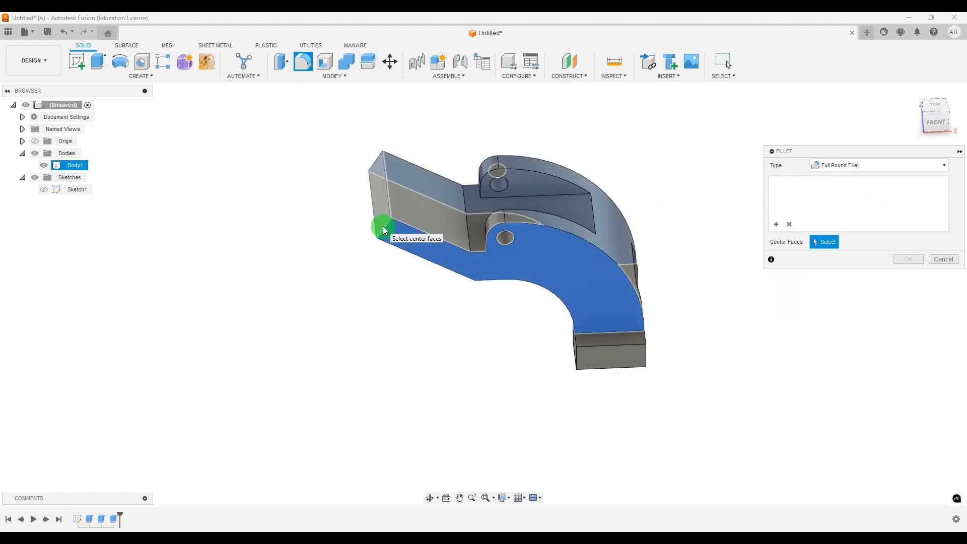
left_click(380, 225)
middle_click_drag(379, 224, 666, 261, "shift")
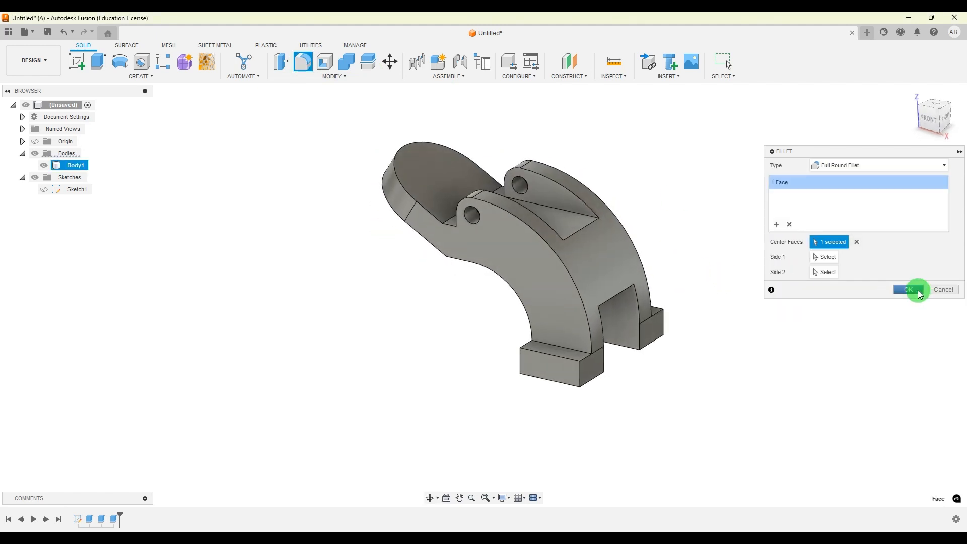
left_click(911, 289)
Step: Check the arm's hole in the reference drawing and start a new sketch on the arm's sloped upper face
middle_click_drag(715, 197, 686, 214, "shift")
scroll(505, 165, "up", 2)
key("alt+Tab")
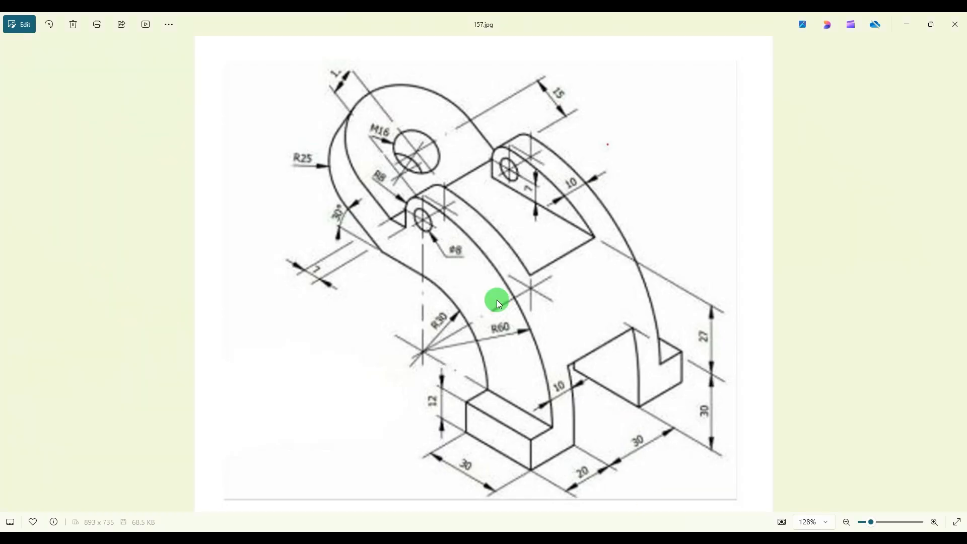
left_click(655, 538)
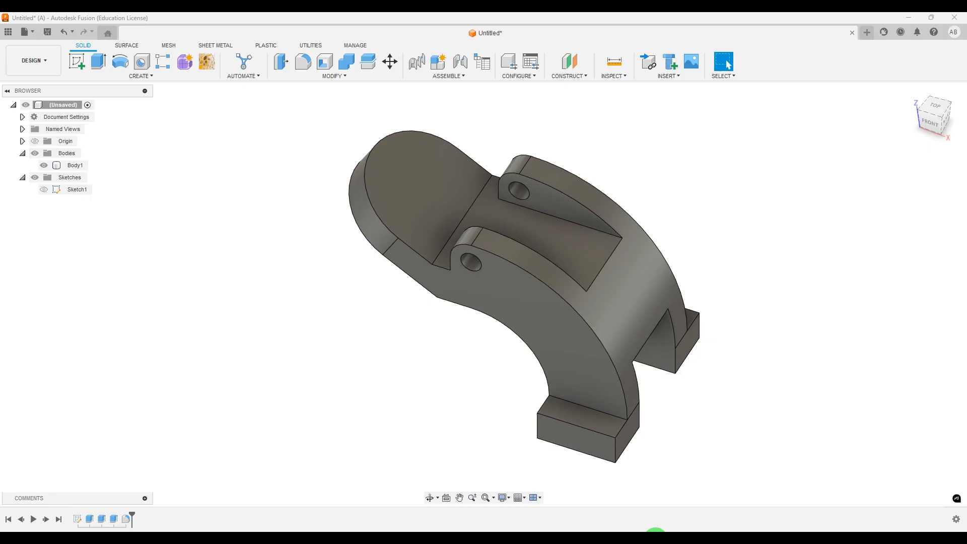
scroll(424, 153, "up", 3)
left_click(438, 181)
left_click(76, 61)
Step: Draw a 14 mm diameter circle centred on the vertical axis near the arm's rounded end
key("c")
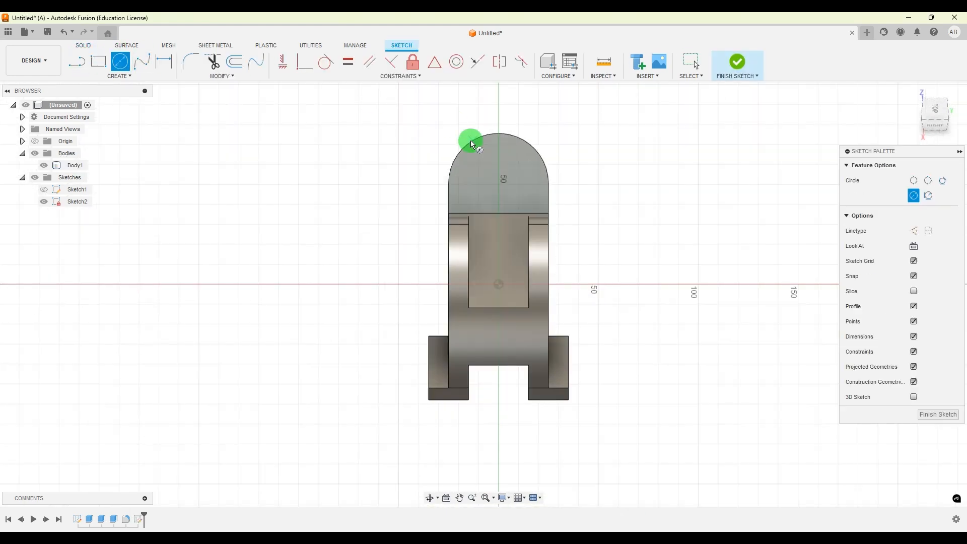
scroll(472, 138, "up", 2)
left_click_drag(505, 175, 516, 205)
type("1")
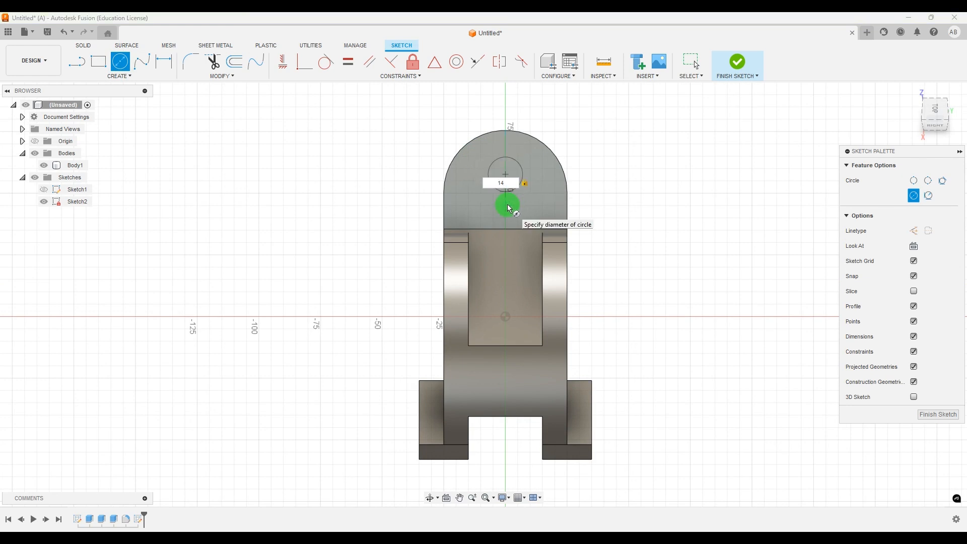
key("BackSpace")
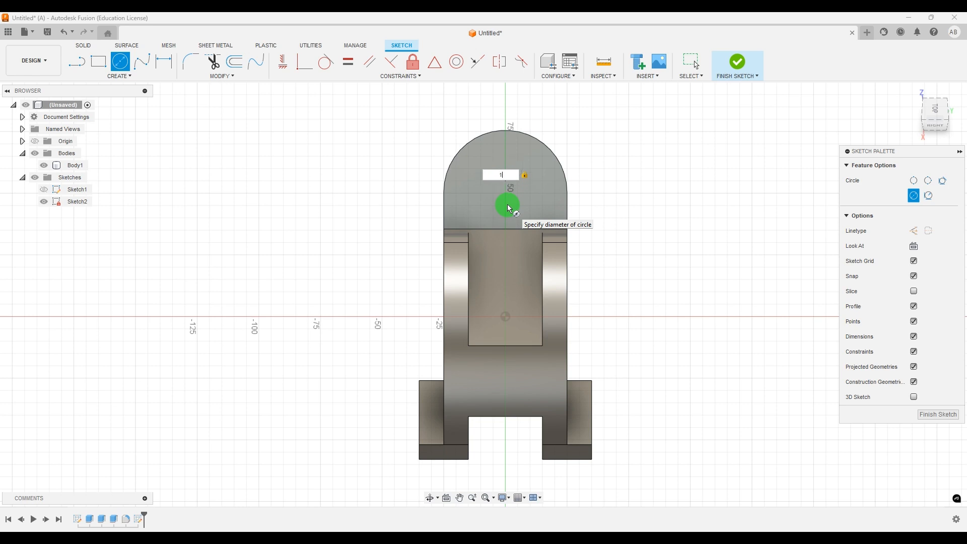
type("4")
key("Return")
key("Escape")
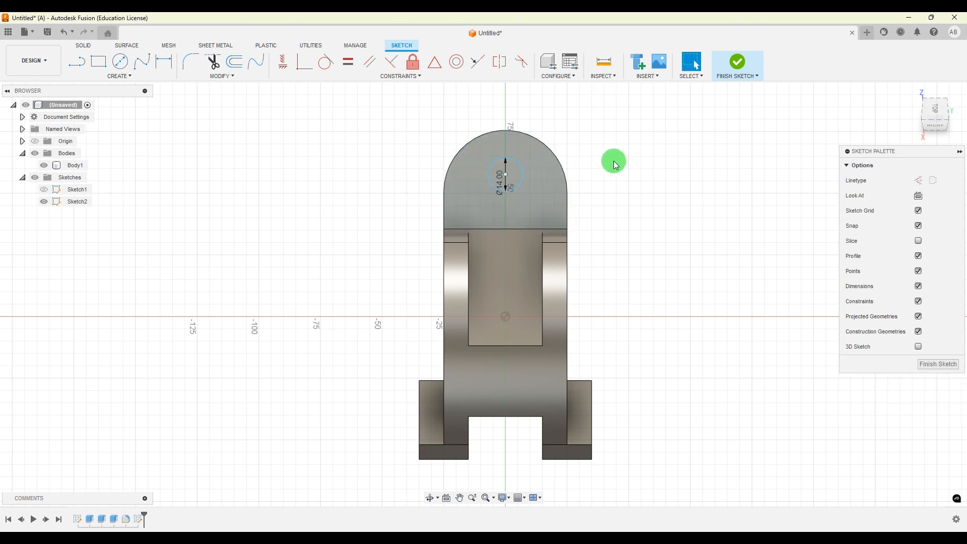
Step: Set the circle's diameter to 16 mm
scroll(502, 173, "up", 2)
double_click(502, 182)
type("16")
key("Return")
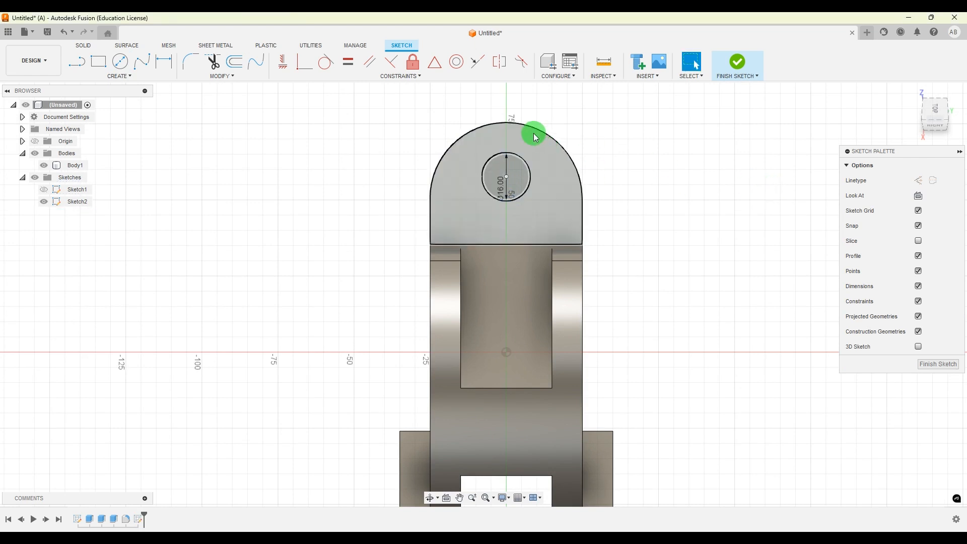
Step: Make the circle concentric with the arm's rounded edge and finish the sketch
left_click(539, 129)
left_click(521, 161, "shift")
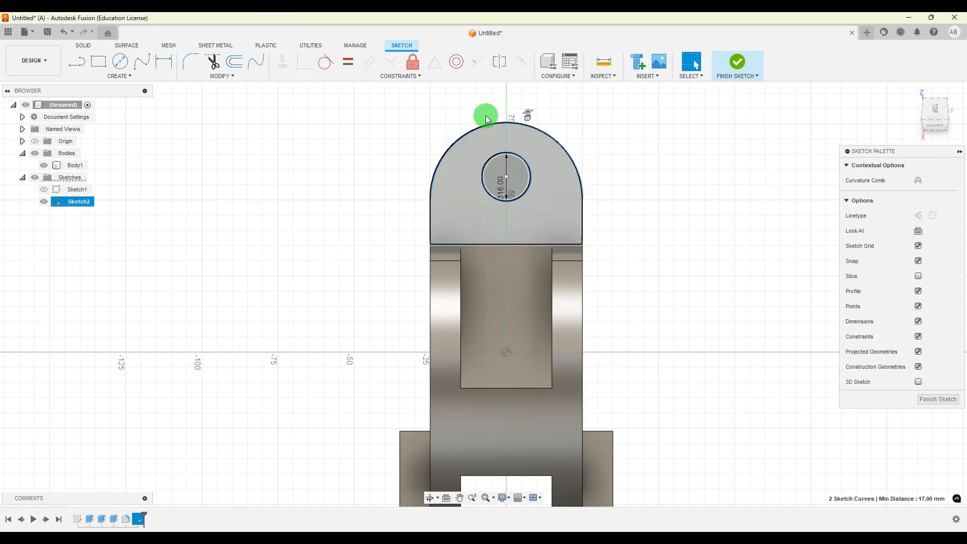
left_click(453, 69)
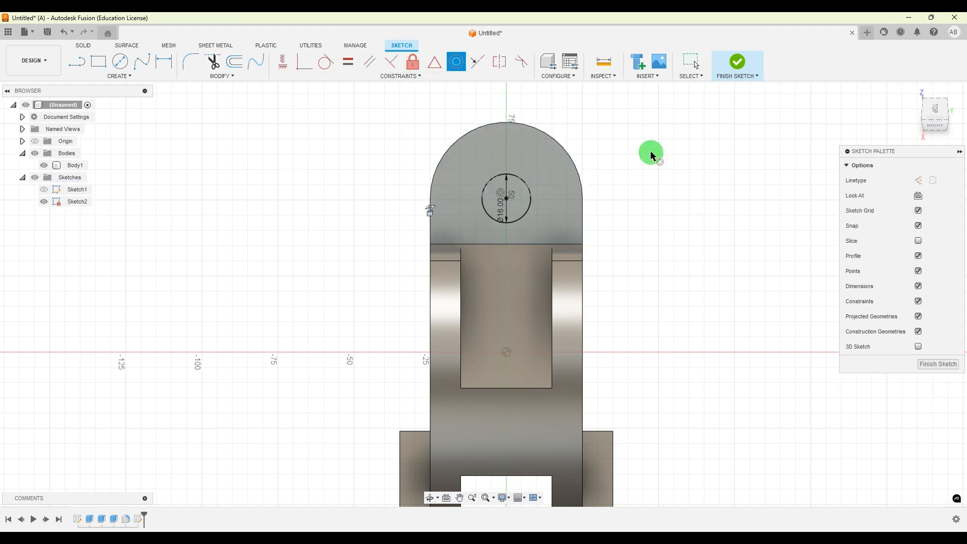
left_click(934, 365)
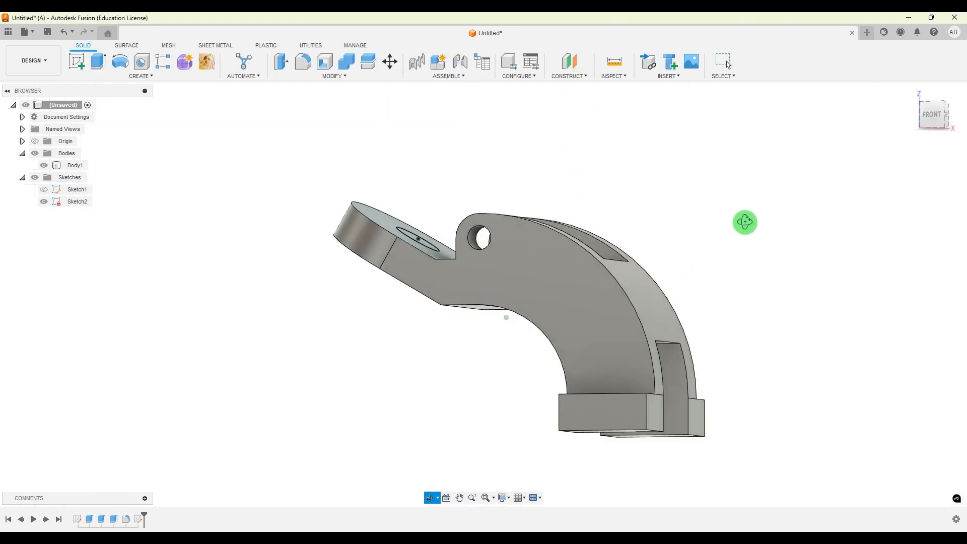
Step: Extrude the 16 mm circle as a cut with the All extent down through the arm
left_click(98, 62)
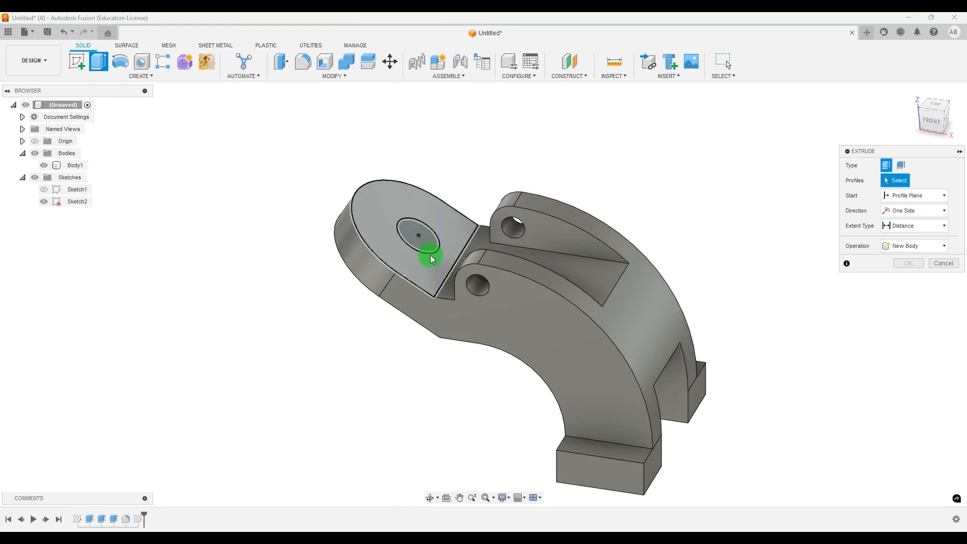
left_click(421, 232)
left_click_drag(422, 231, 319, 288)
left_click(914, 226)
left_click(896, 264)
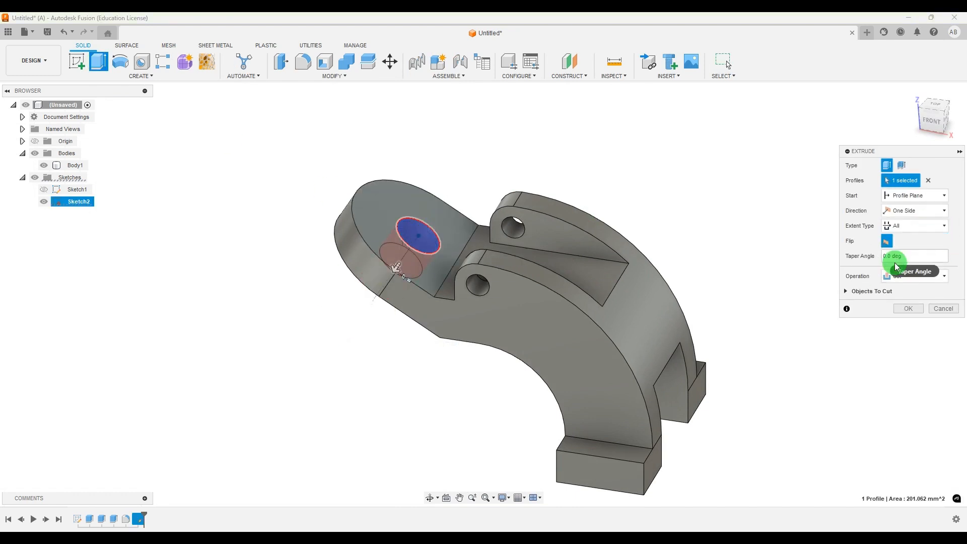
left_click(908, 308)
Step: Return to the home view and compare the bracket with the reference drawing in a narrowed window beside the model
left_click(912, 94)
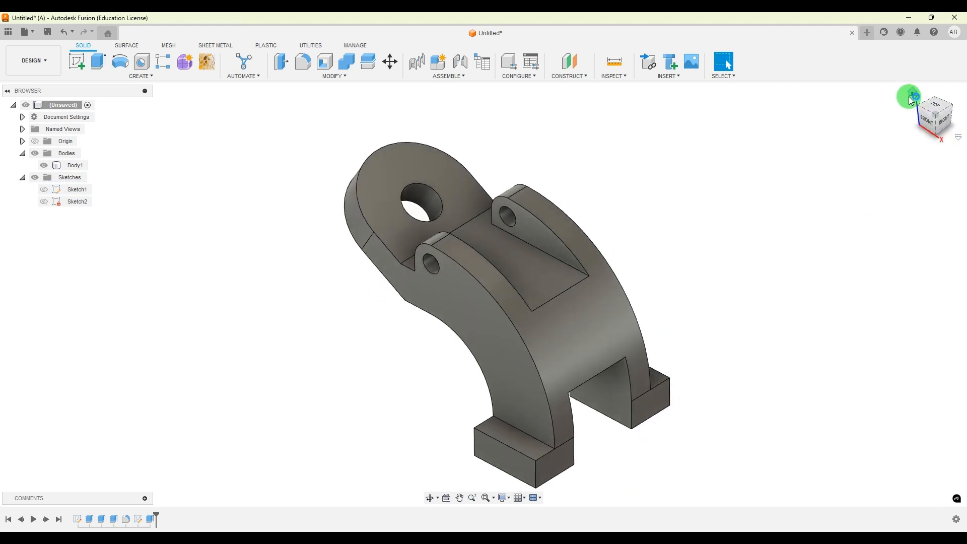
scroll(445, 351, "down", 1)
scroll(742, 368, "up", 2)
scroll(685, 438, "down", 1)
key("alt+Tab")
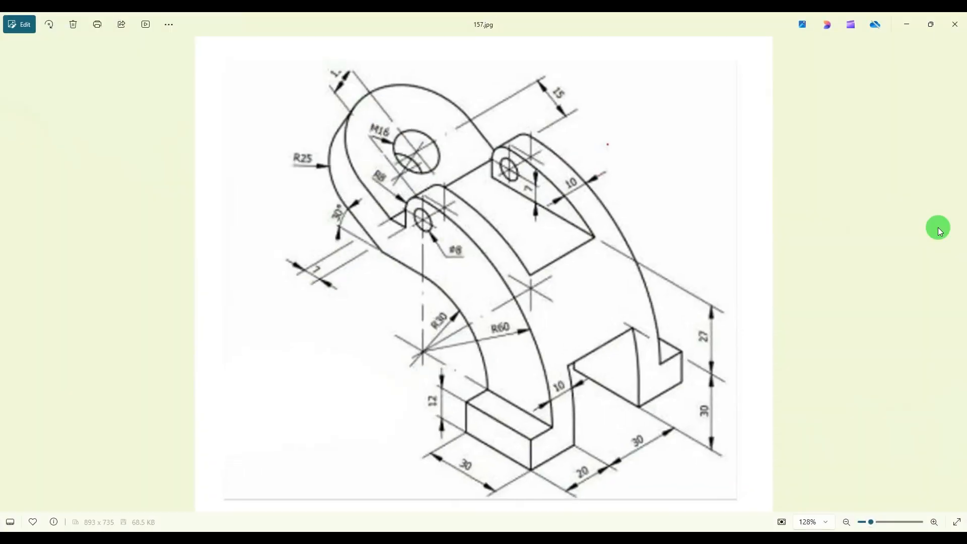
left_click(931, 25)
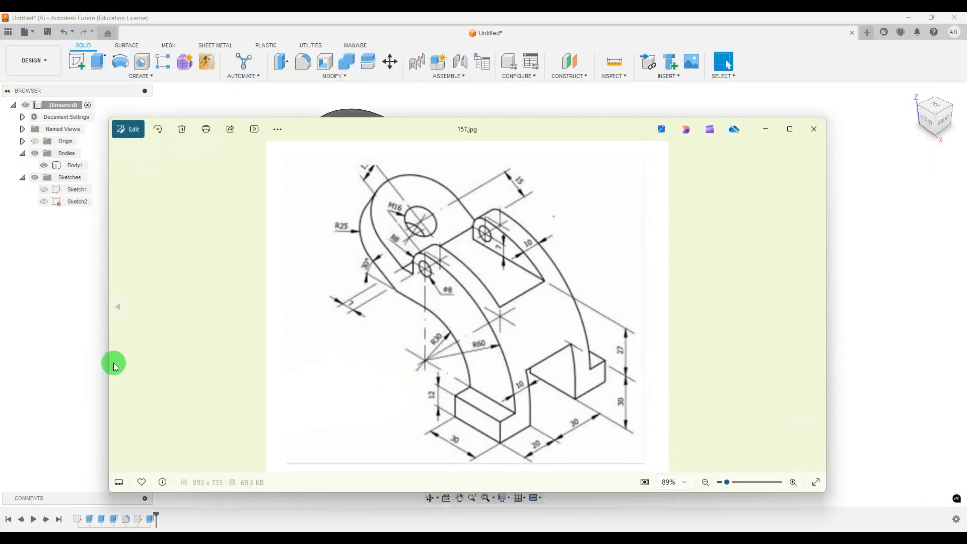
left_click_drag(108, 360, 607, 329)
scroll(217, 212, "down", 1)
scroll(291, 251, "up", 1)
scroll(222, 265, "down", 1)
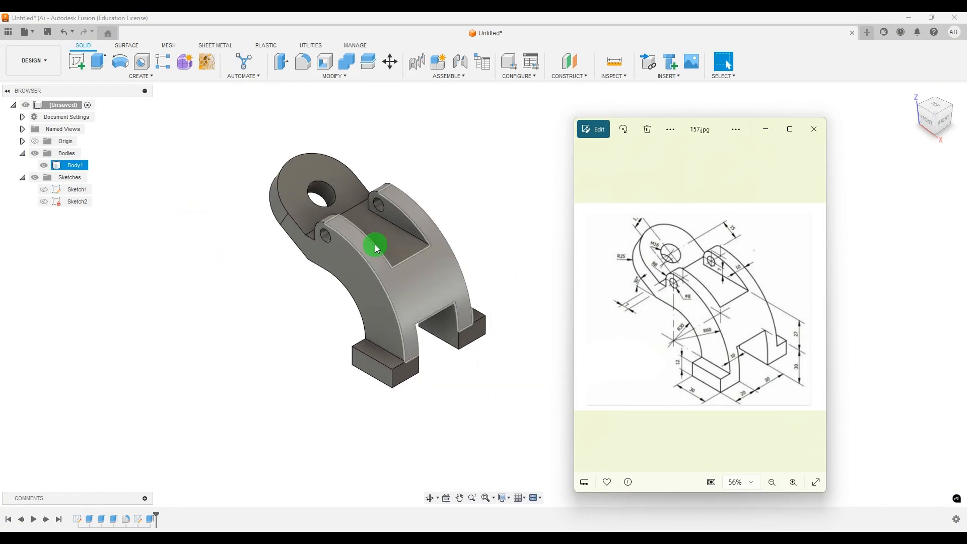
scroll(527, 217, "up", 2)
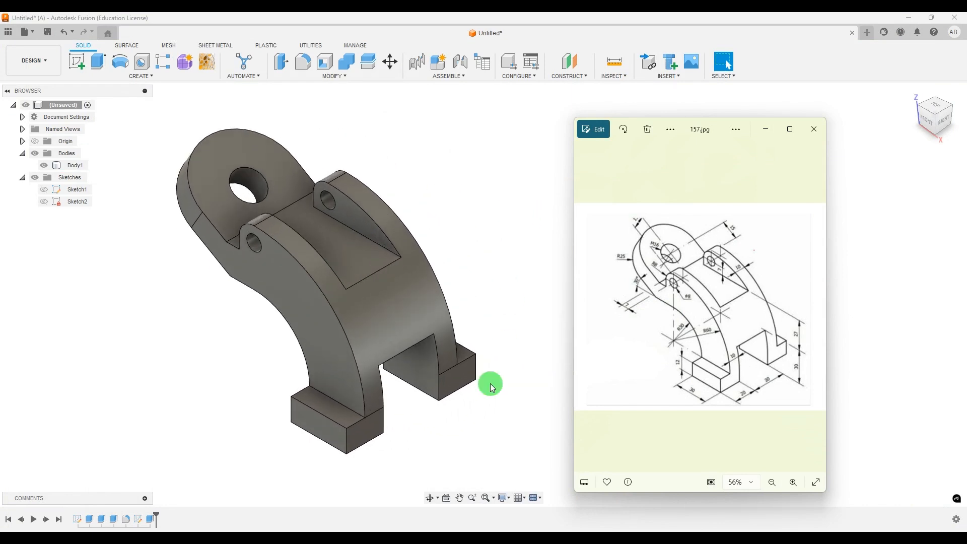